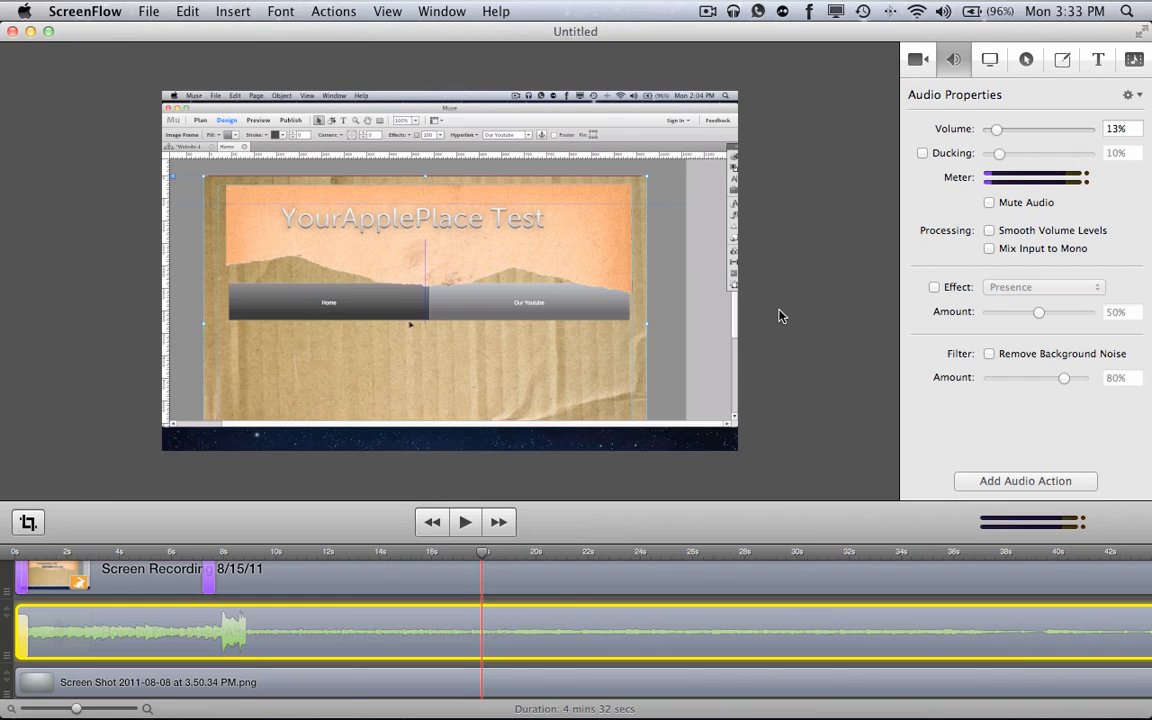
{"action": "scroll", "coordinate": [338, 635], "scroll_direction": "up", "scroll_amount": 4}
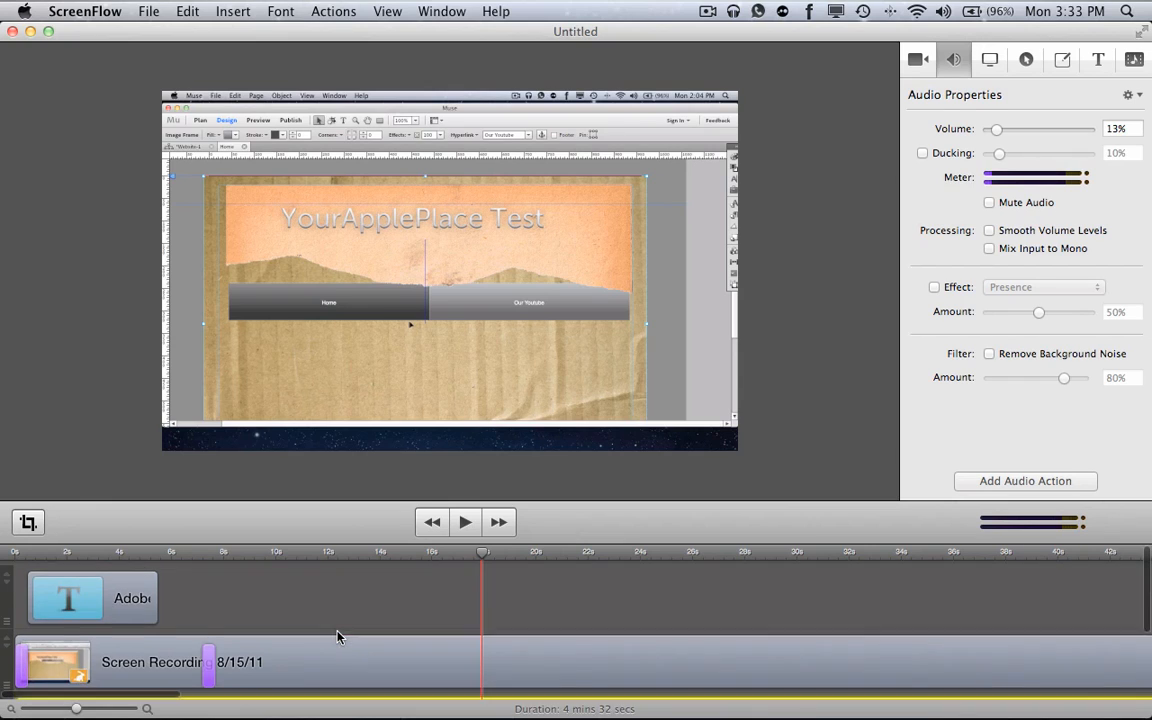
{"action": "scroll", "coordinate": [338, 636], "scroll_direction": "down", "scroll_amount": 1}
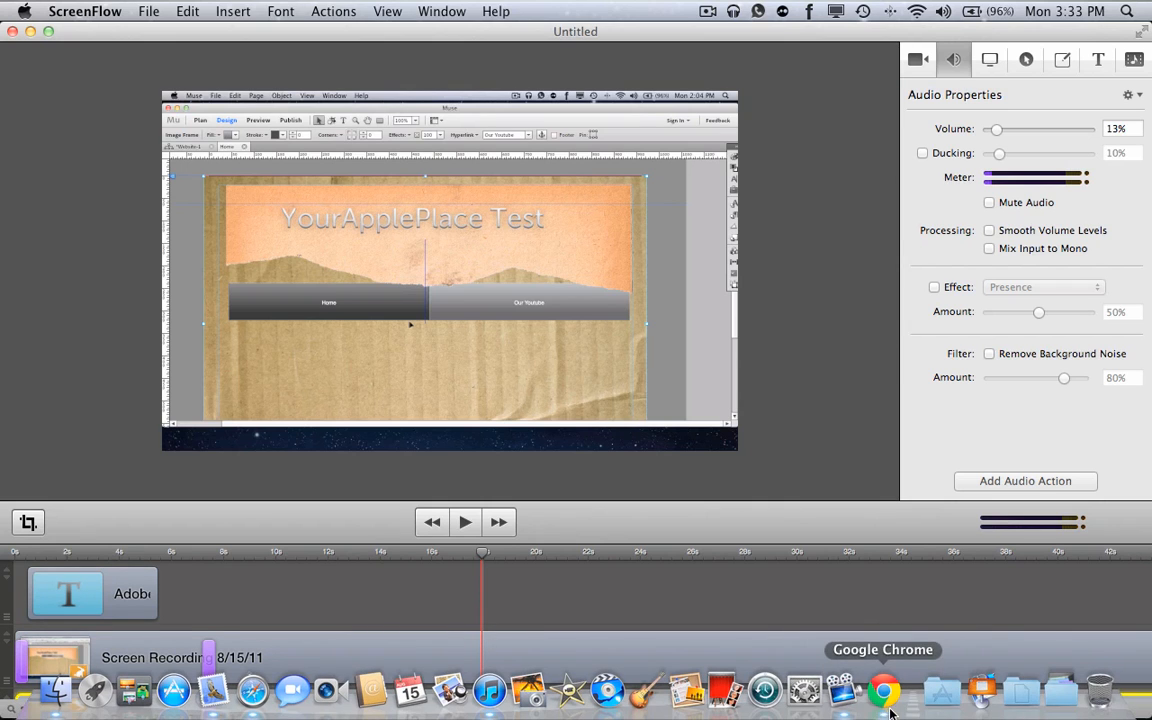
Step: Switch briefly to Google Chrome and back to the ScreenFlow project
{"action": "left_click", "coordinate": [883, 690]}
{"action": "left_click", "coordinate": [843, 690]}
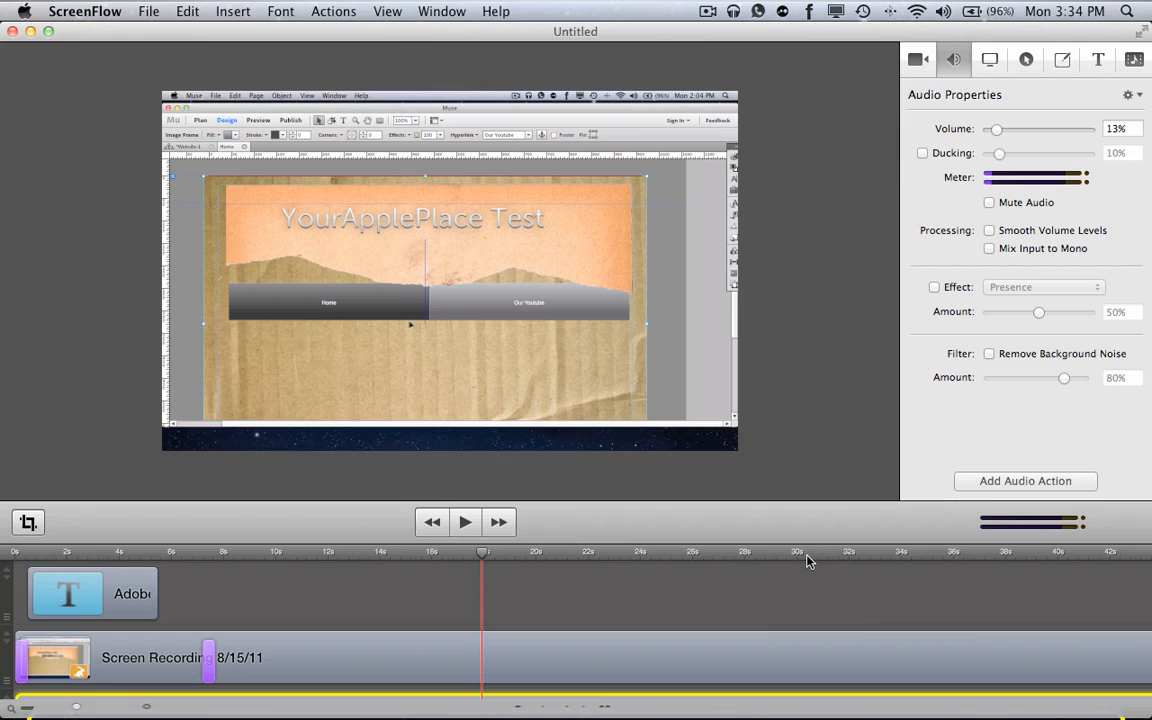
Step: Show the ScreenFlow menu-bar recording menu and dismiss it without stopping or pausing
{"action": "left_click", "coordinate": [707, 11]}
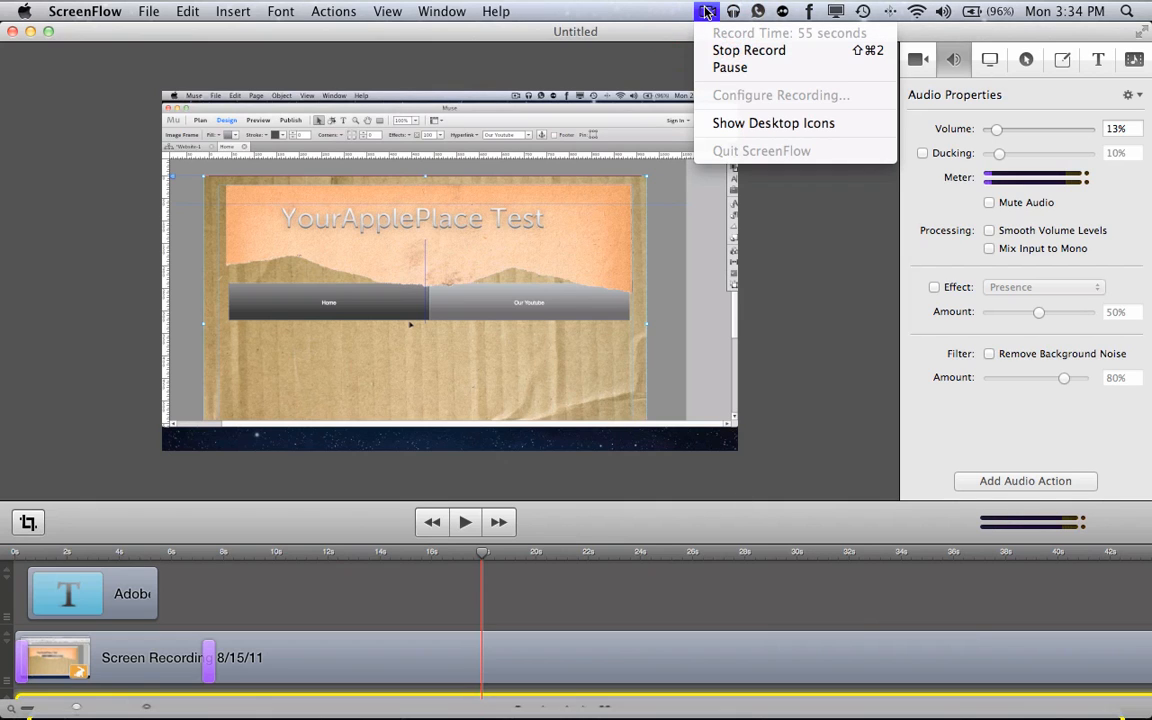
{"action": "left_click", "coordinate": [707, 11]}
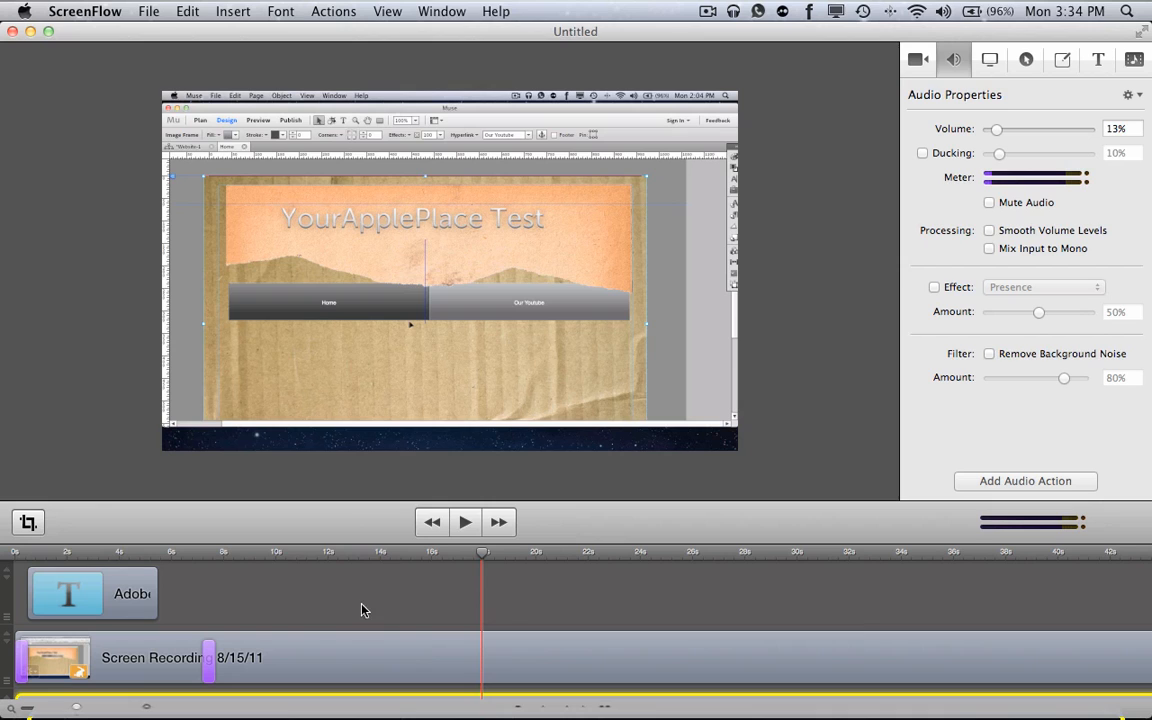
Step: Set the recording's audio volume to 0 and rewind the playhead to the start
{"action": "left_click", "coordinate": [244, 551]}
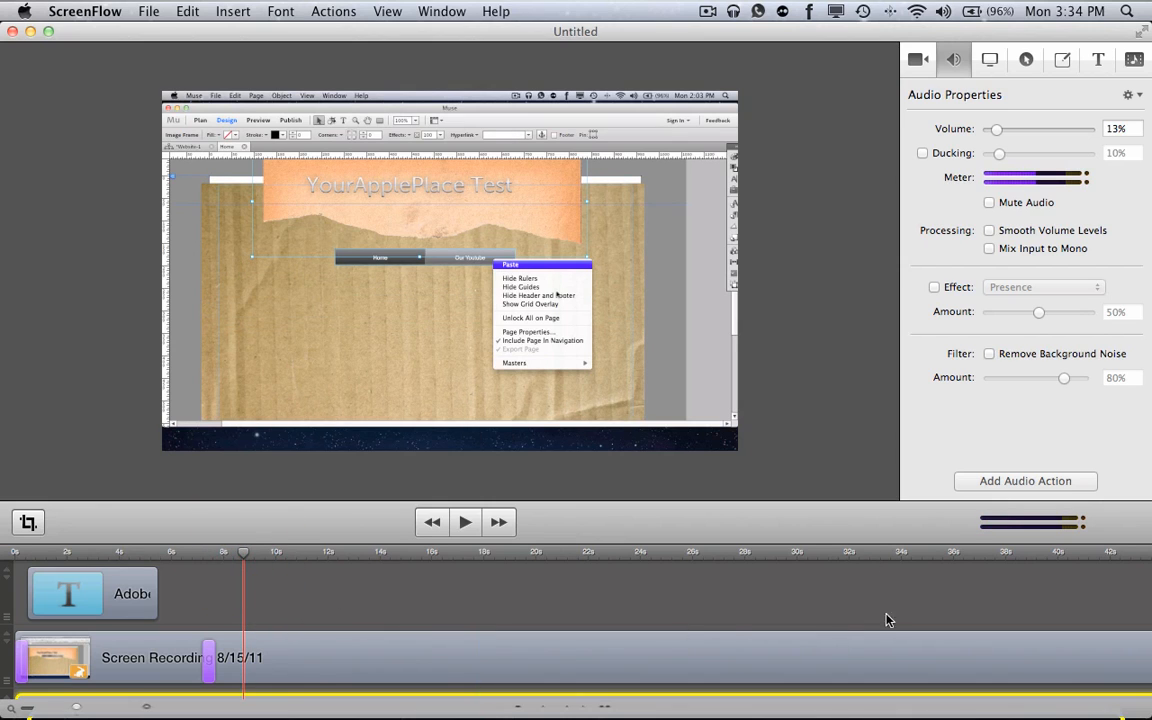
{"action": "scroll", "coordinate": [555, 636], "scroll_direction": "down", "scroll_amount": 5}
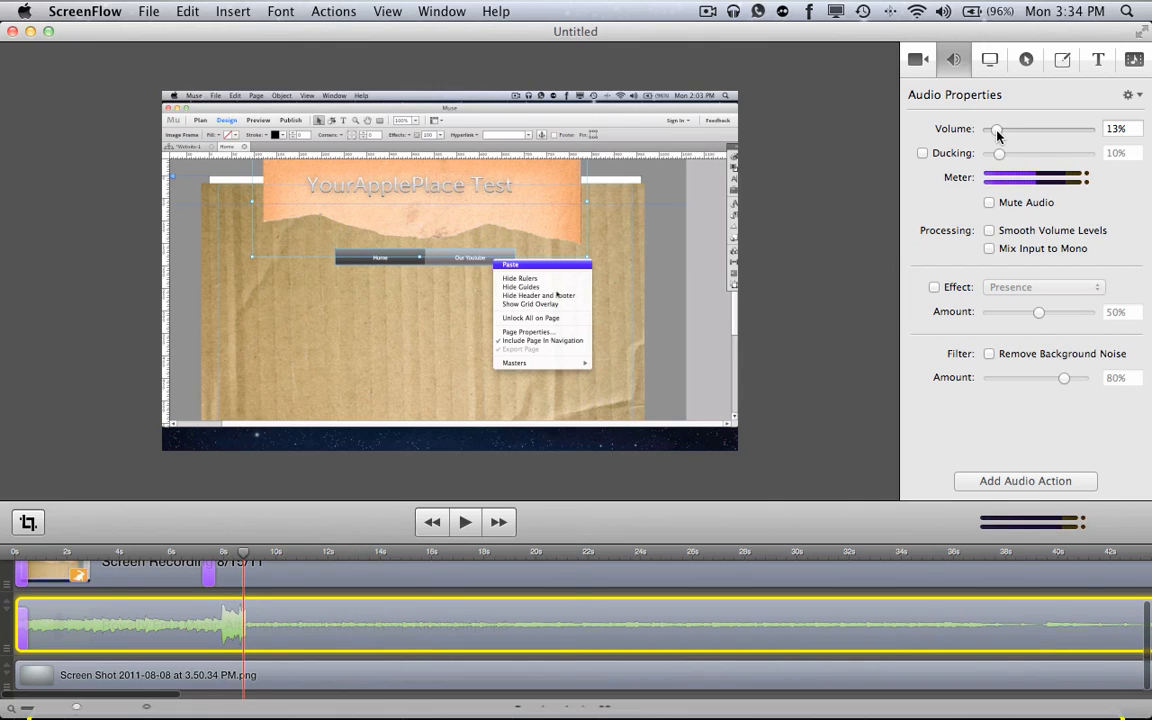
{"action": "left_click_drag", "start_coordinate": [996, 128], "coordinate": [985, 130]}
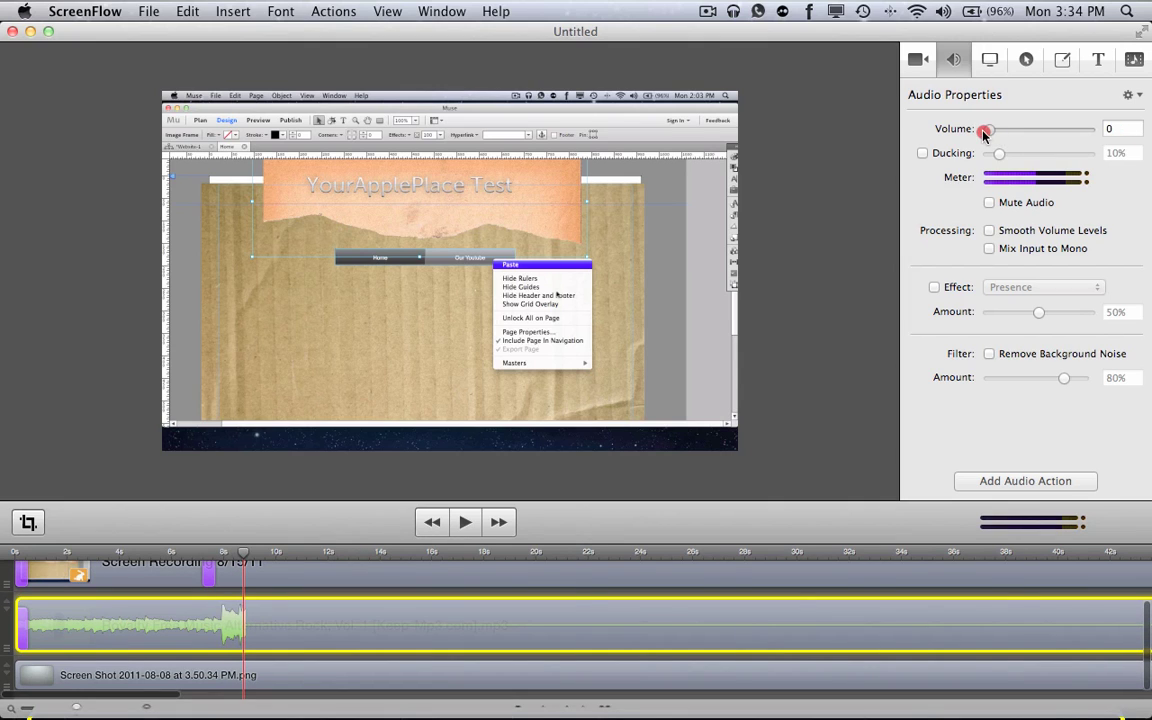
{"action": "left_click", "coordinate": [384, 551]}
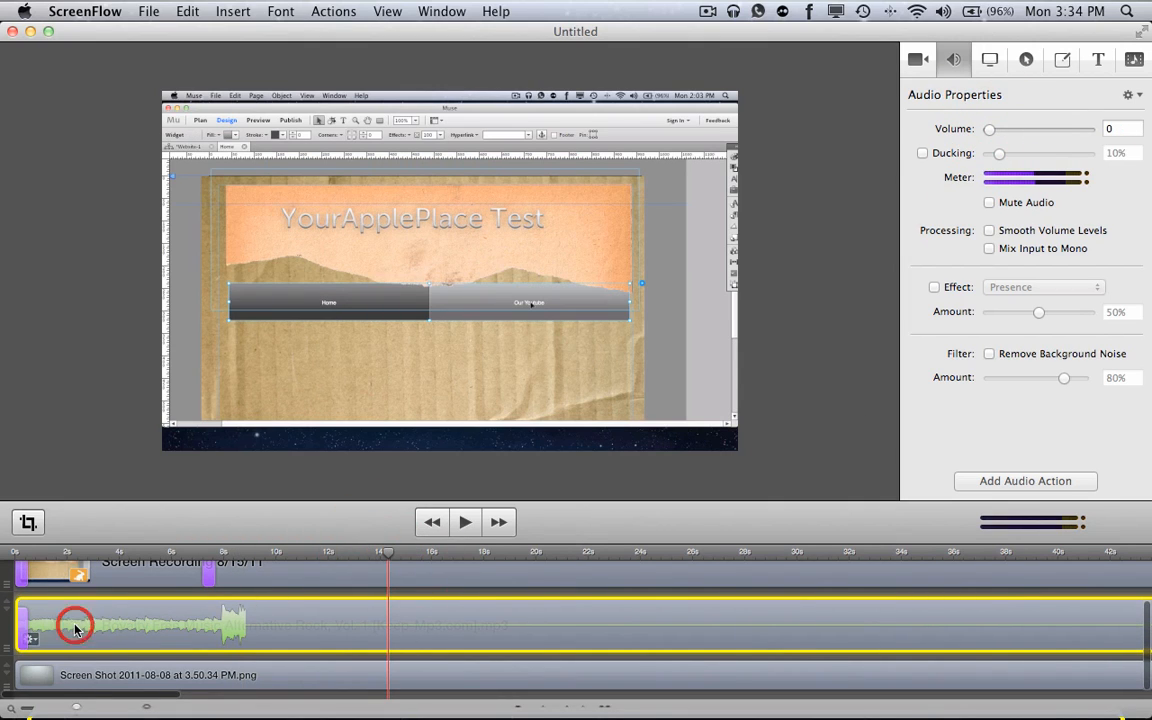
{"action": "left_click", "coordinate": [75, 628]}
{"action": "scroll", "coordinate": [75, 628], "scroll_direction": "up", "scroll_amount": 5}
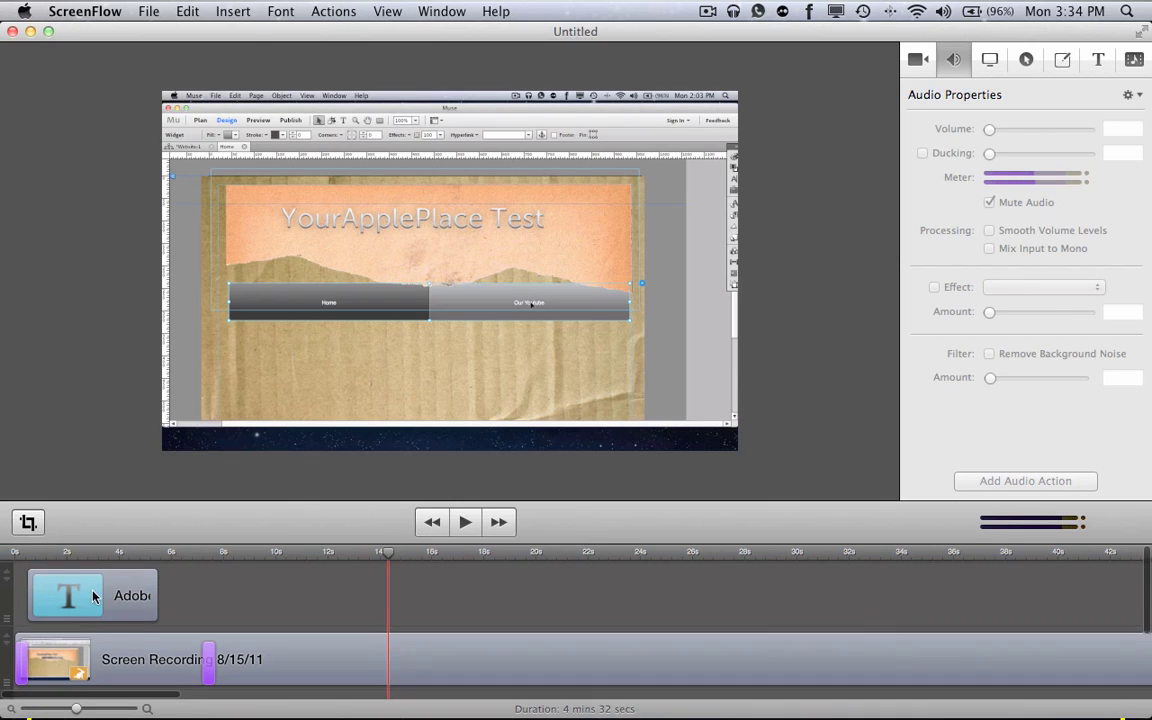
{"action": "left_click_drag", "start_coordinate": [72, 557], "coordinate": [14, 557]}
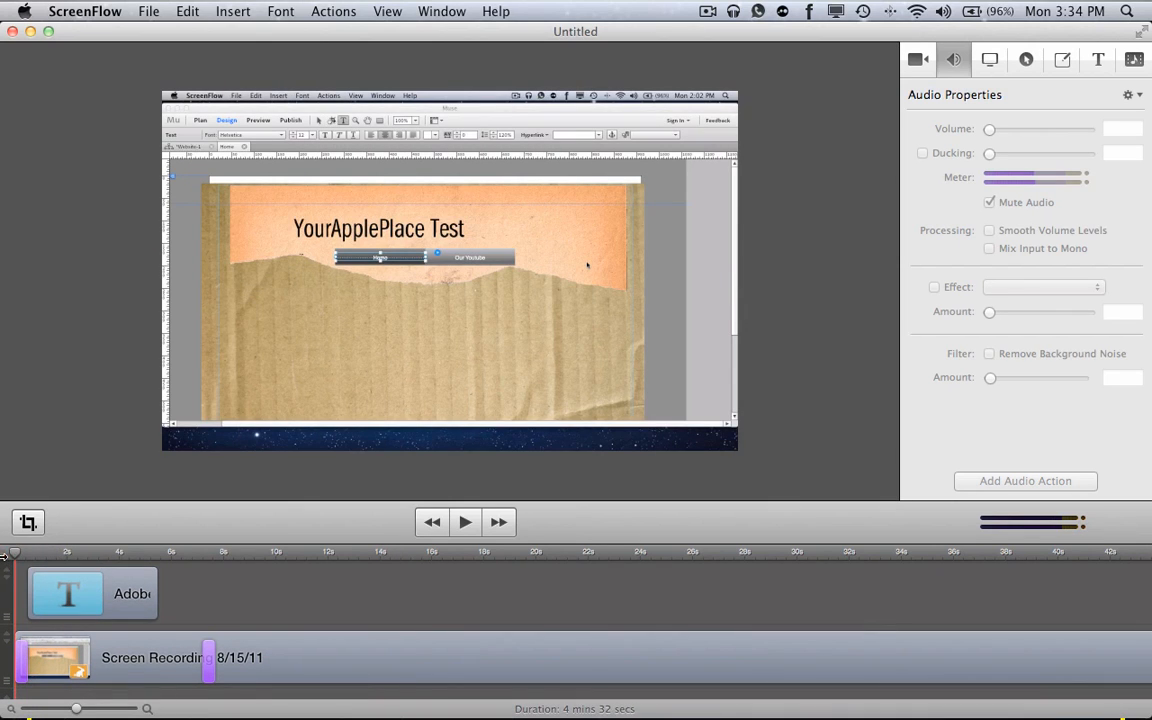
Step: Scale the screen recording to 74% and give it a reflection and a drop shadow
{"action": "left_click", "coordinate": [917, 59]}
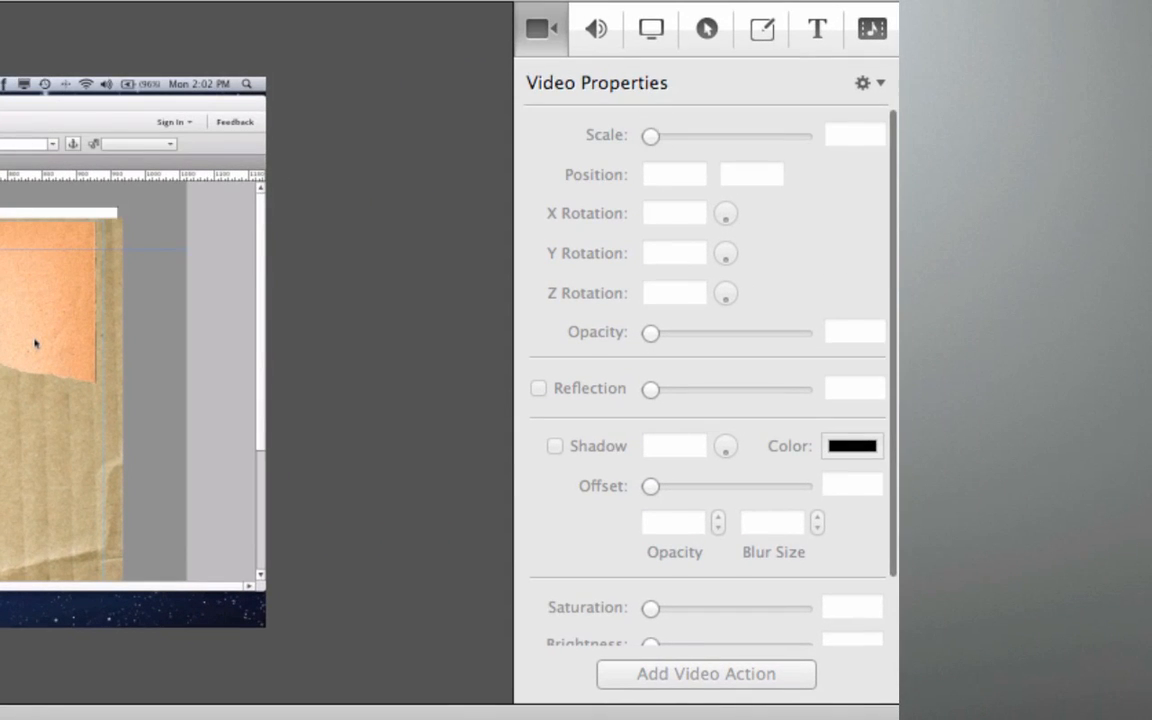
{"action": "left_click", "coordinate": [150, 340]}
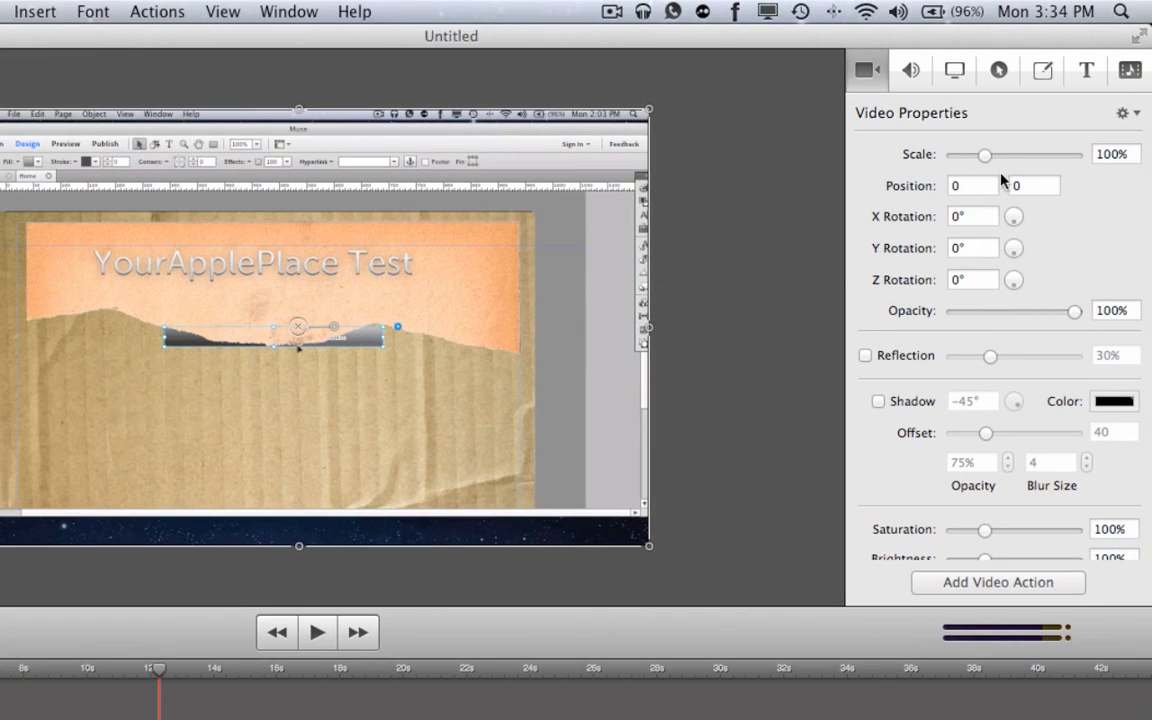
{"action": "left_click_drag", "start_coordinate": [985, 156], "coordinate": [976, 154]}
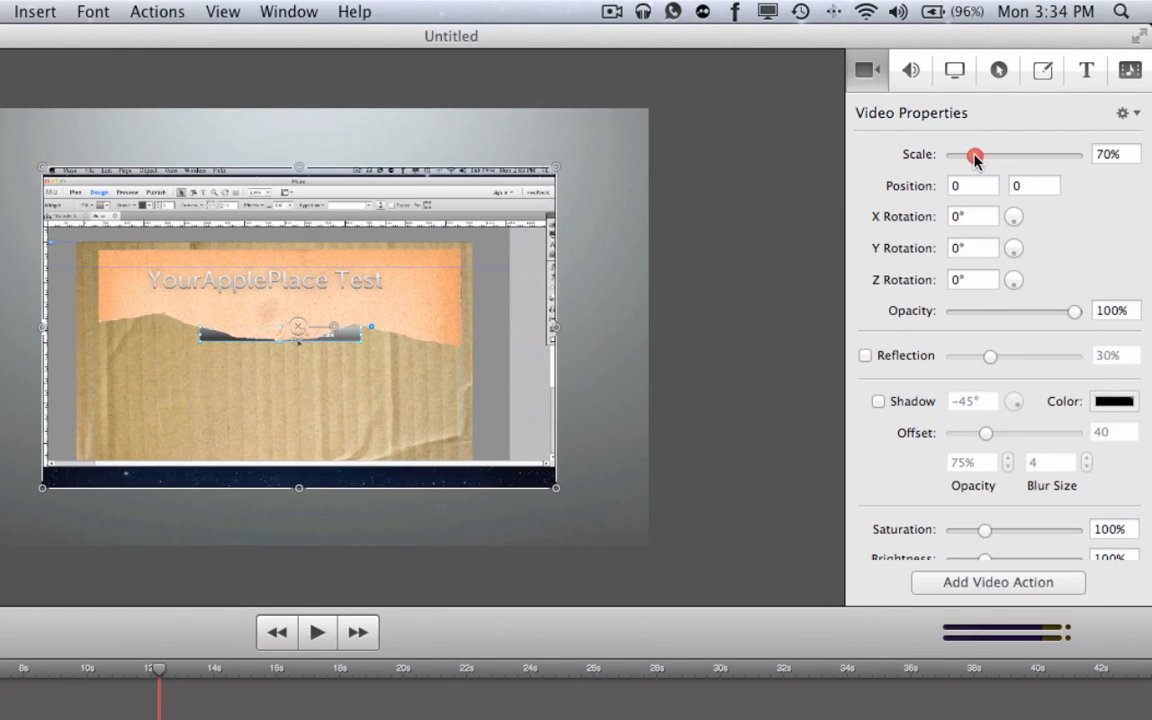
{"action": "left_click_drag", "start_coordinate": [1014, 217], "coordinate": [1020, 290]}
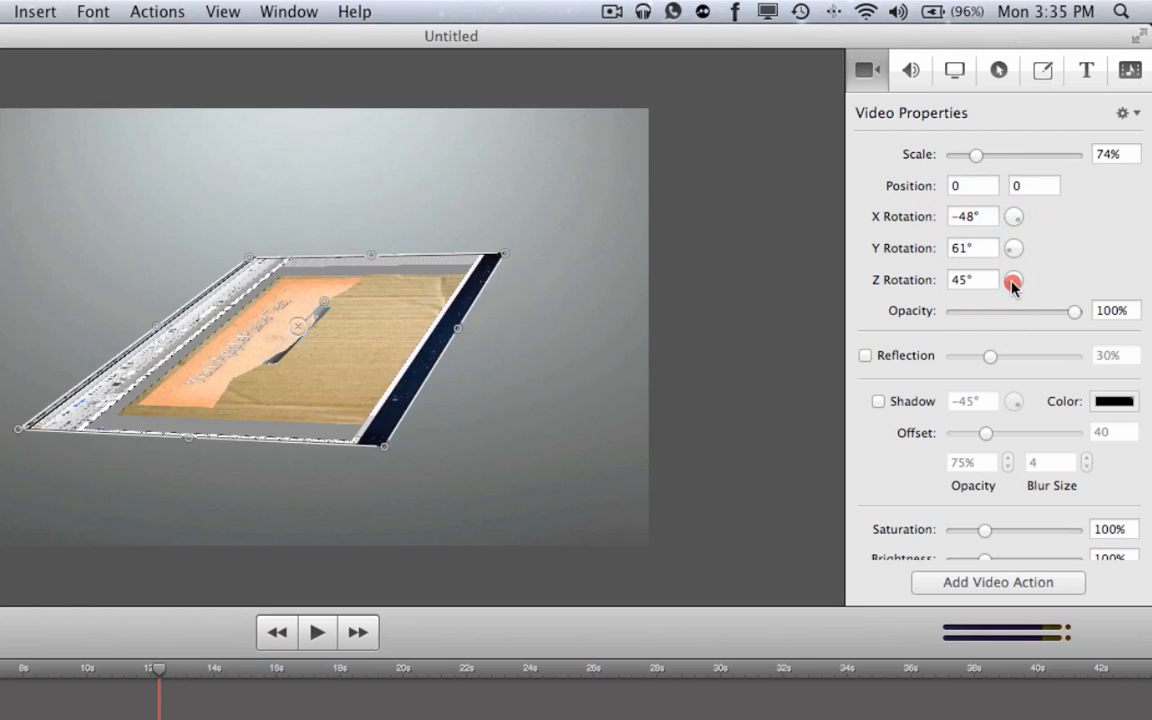
{"action": "left_click", "coordinate": [865, 355]}
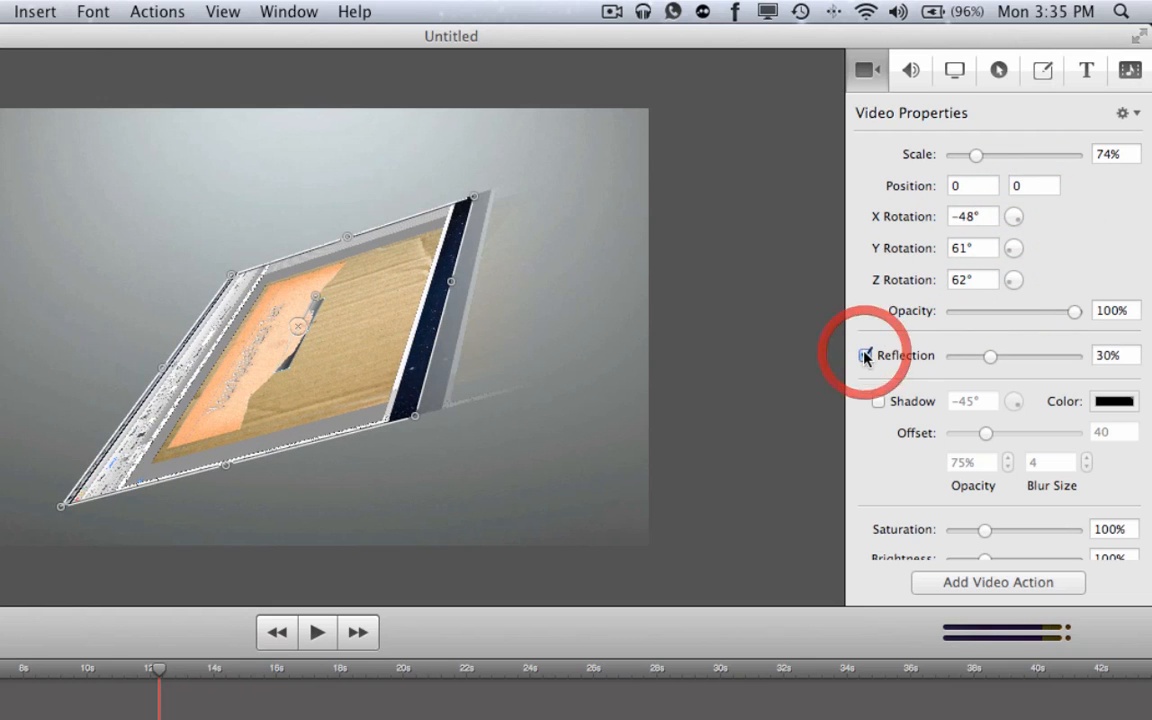
{"action": "mouse_move", "coordinate": [1074, 311]}
{"action": "left_mouse_down"}
{"action": "mouse_move", "coordinate": [1030, 315]}
{"action": "mouse_move", "coordinate": [1074, 311]}
{"action": "left_mouse_up"}
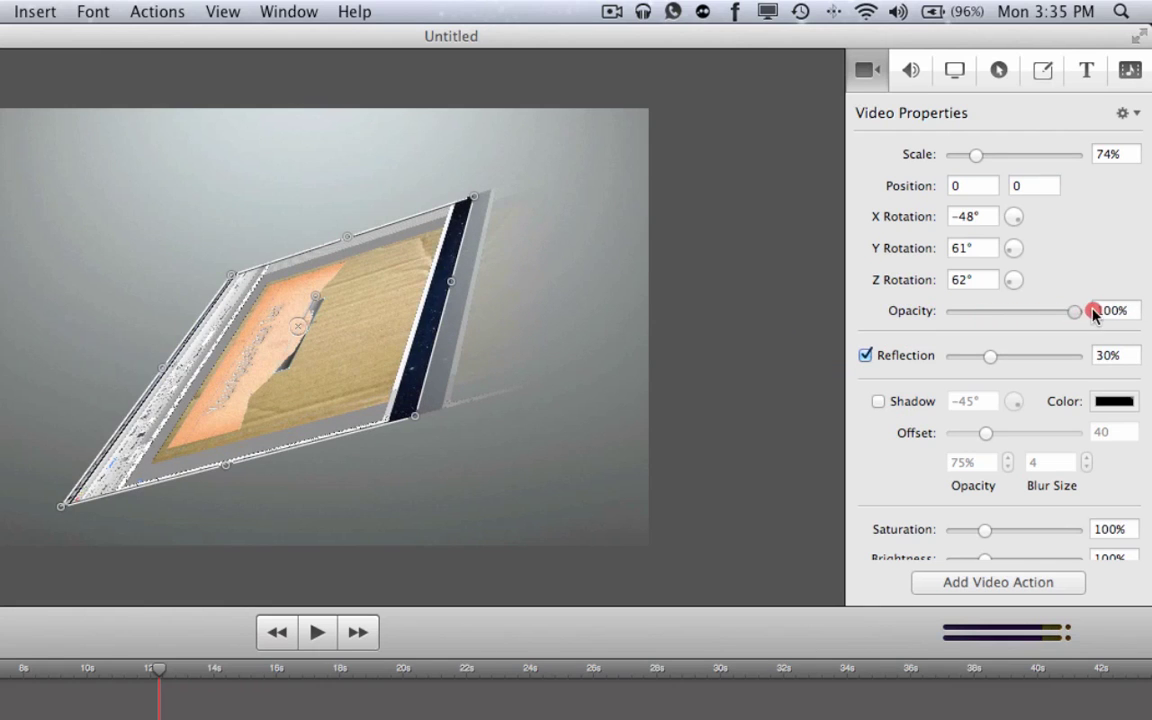
{"action": "left_click", "coordinate": [878, 401]}
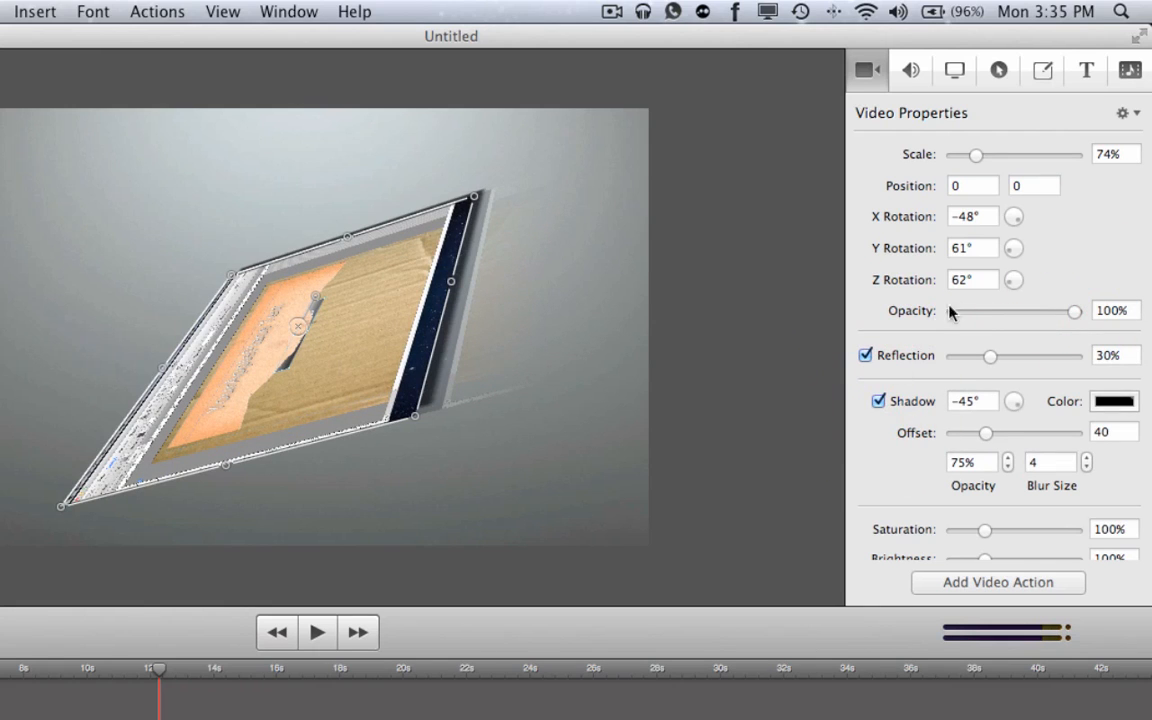
Step: Set the recording's Z, Y and X rotations all to 0°
{"action": "left_click", "coordinate": [972, 281]}
{"action": "type", "text": "0"}
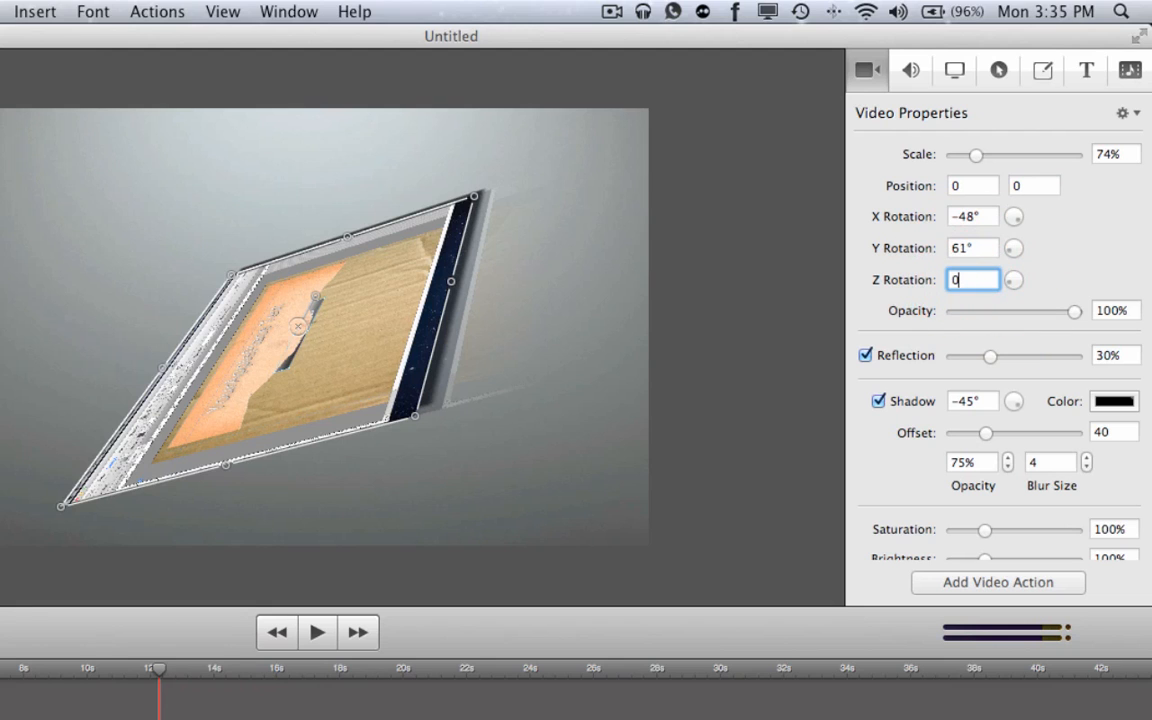
{"action": "left_click", "coordinate": [972, 248]}
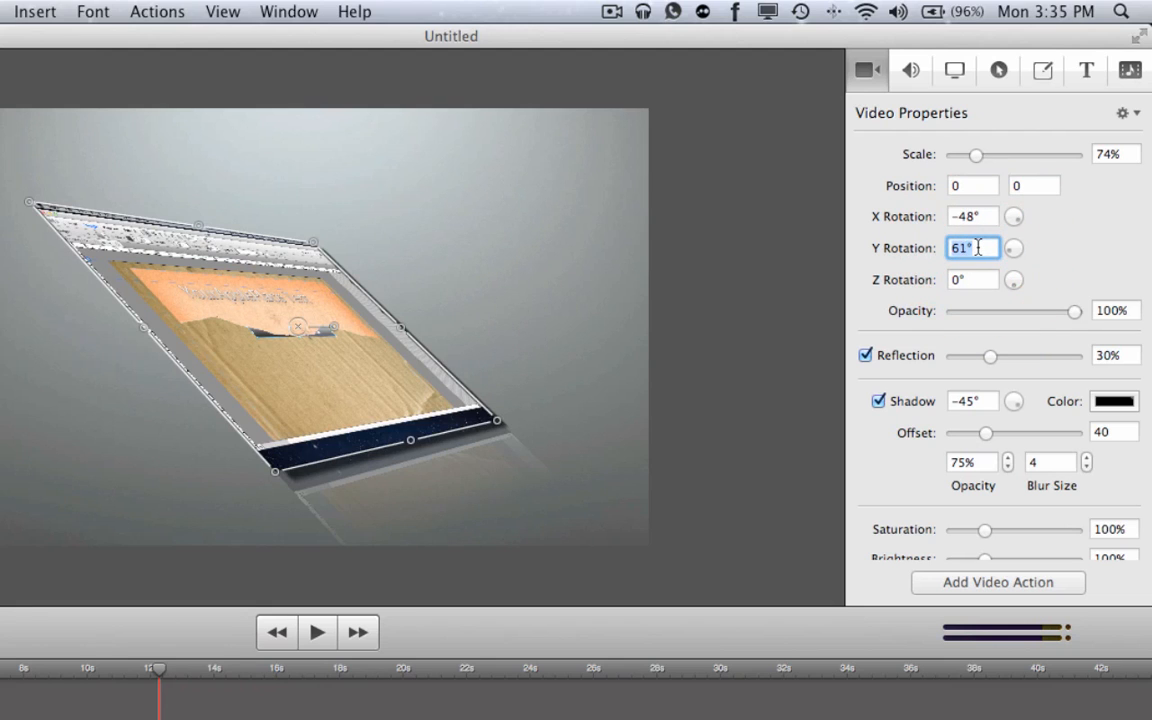
{"action": "type", "text": "0"}
{"action": "left_click", "coordinate": [972, 216]}
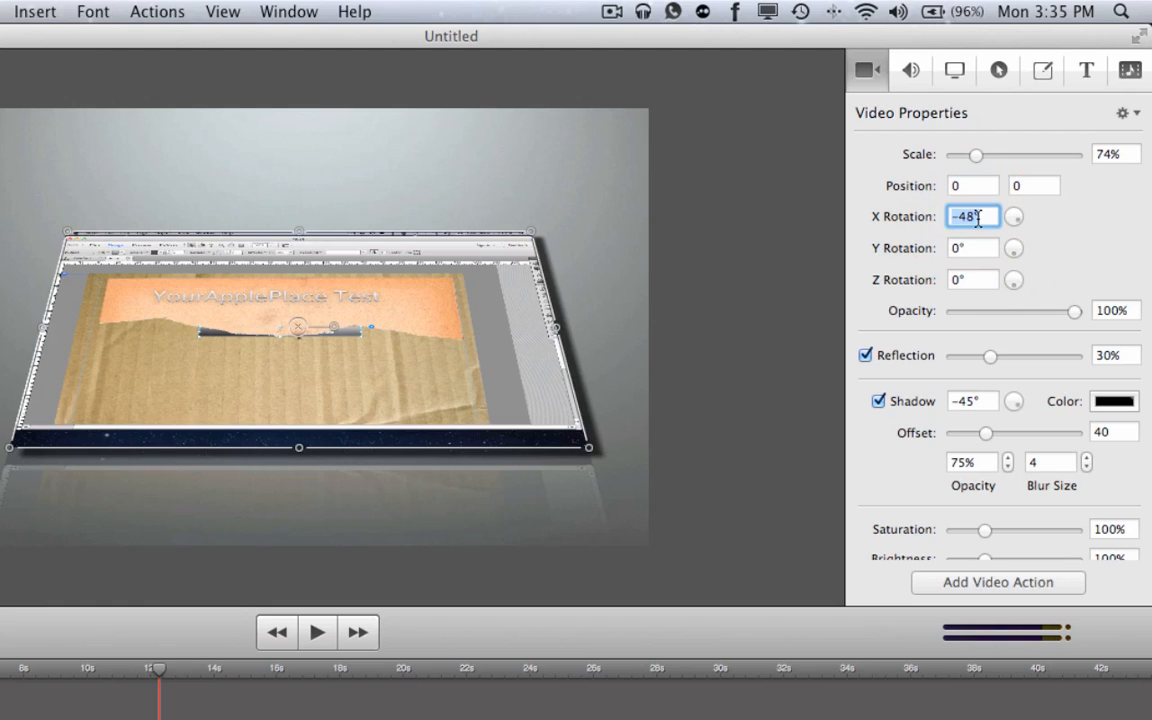
{"action": "type", "text": "0"}
{"action": "key", "text": "Return"}
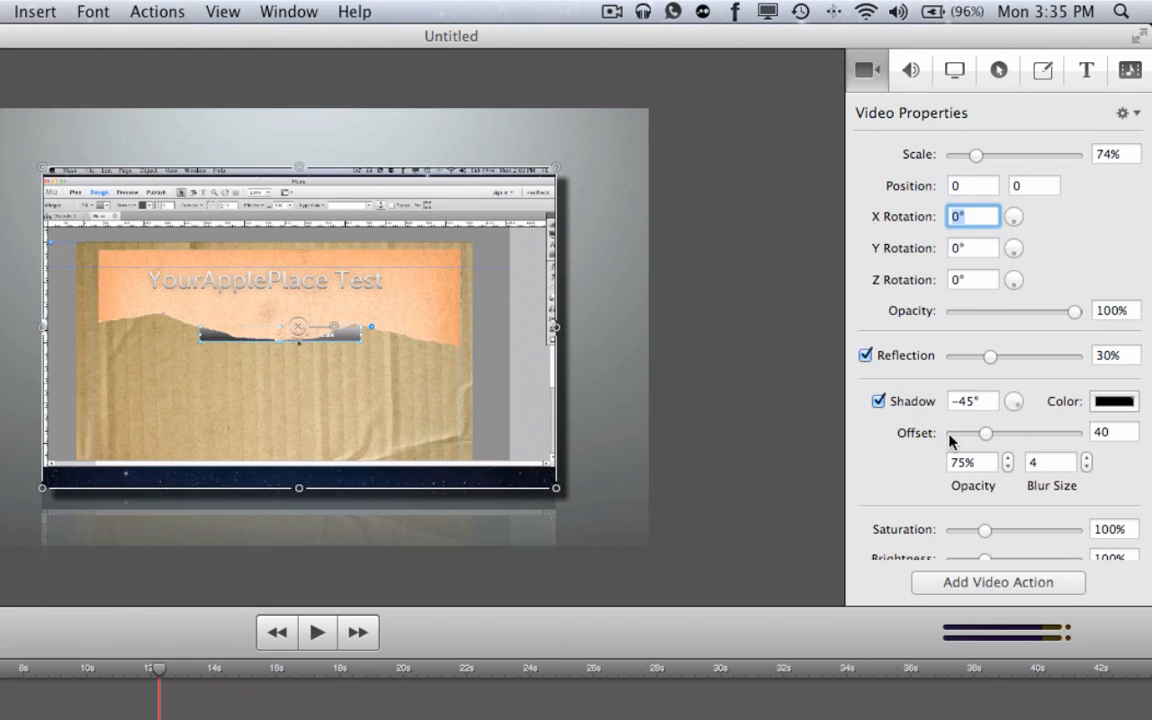
{"action": "scroll", "coordinate": [975, 430], "scroll_direction": "down", "scroll_amount": 1}
Step: Adjust the shadow angle, make its colour white, then turn the recording's shadow off
{"action": "mouse_move", "coordinate": [1013, 390]}
{"action": "left_mouse_down"}
{"action": "mouse_move", "coordinate": [965, 378]}
{"action": "mouse_move", "coordinate": [1054, 358]}
{"action": "mouse_move", "coordinate": [1060, 380]}
{"action": "left_mouse_up"}
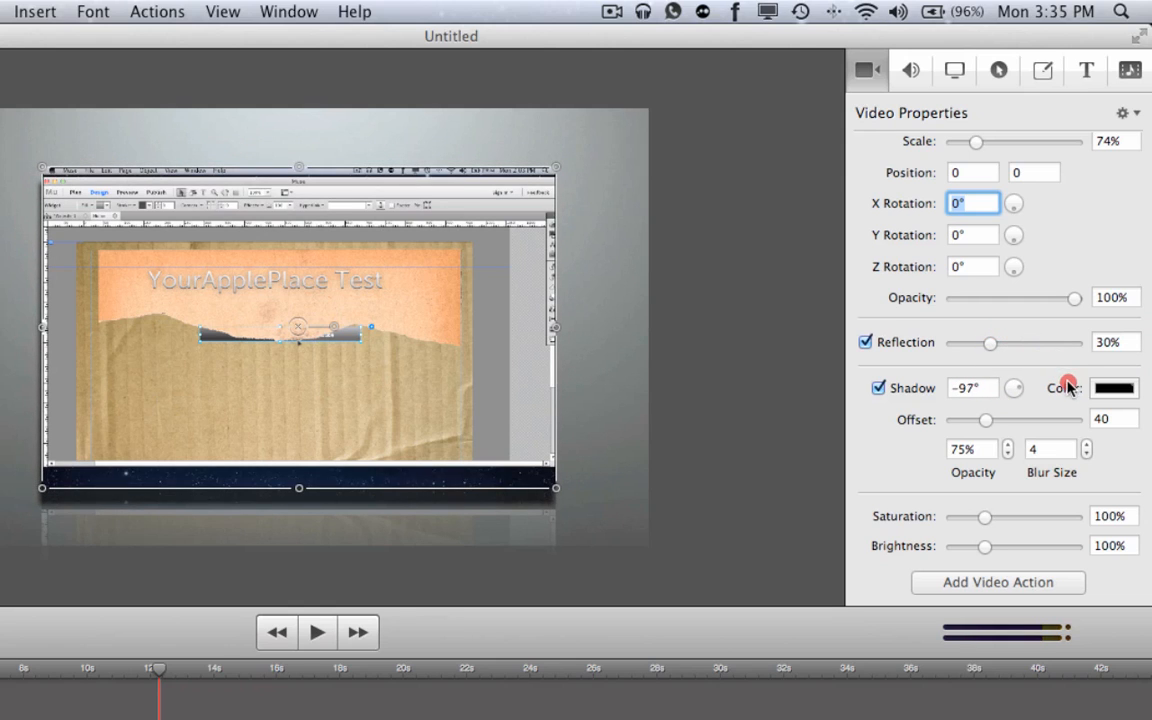
{"action": "scroll", "coordinate": [1066, 427], "scroll_direction": "down", "scroll_amount": 2}
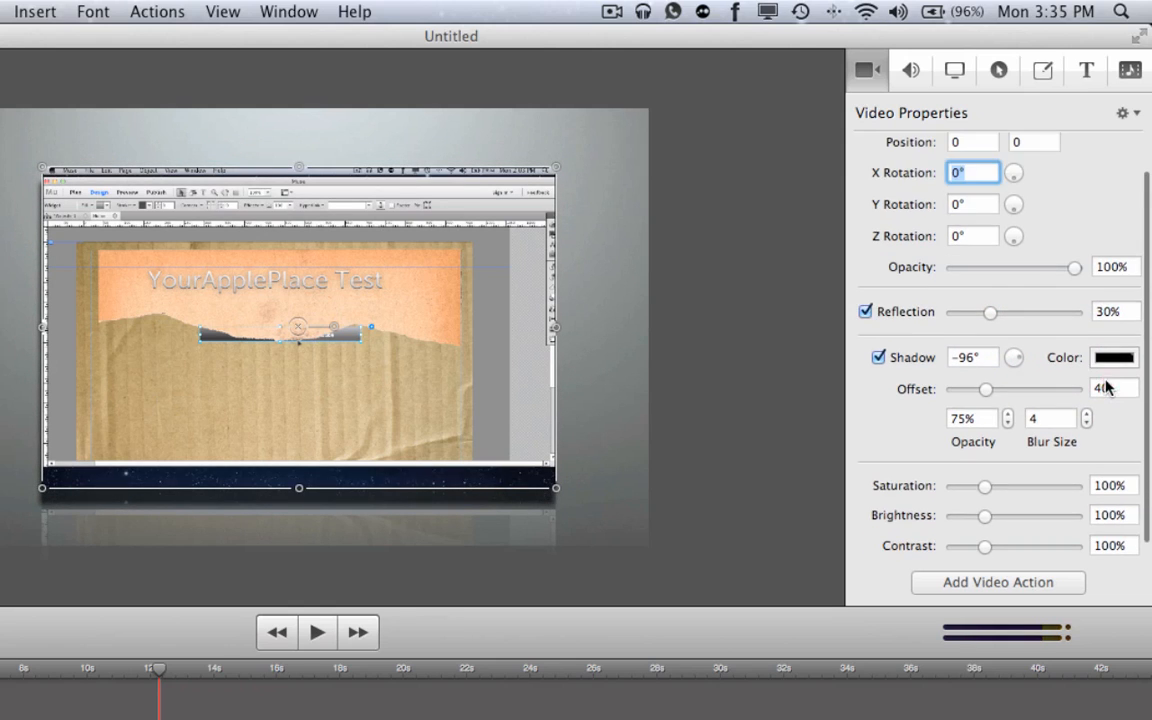
{"action": "left_click", "coordinate": [1108, 388]}
{"action": "left_click", "coordinate": [1114, 357]}
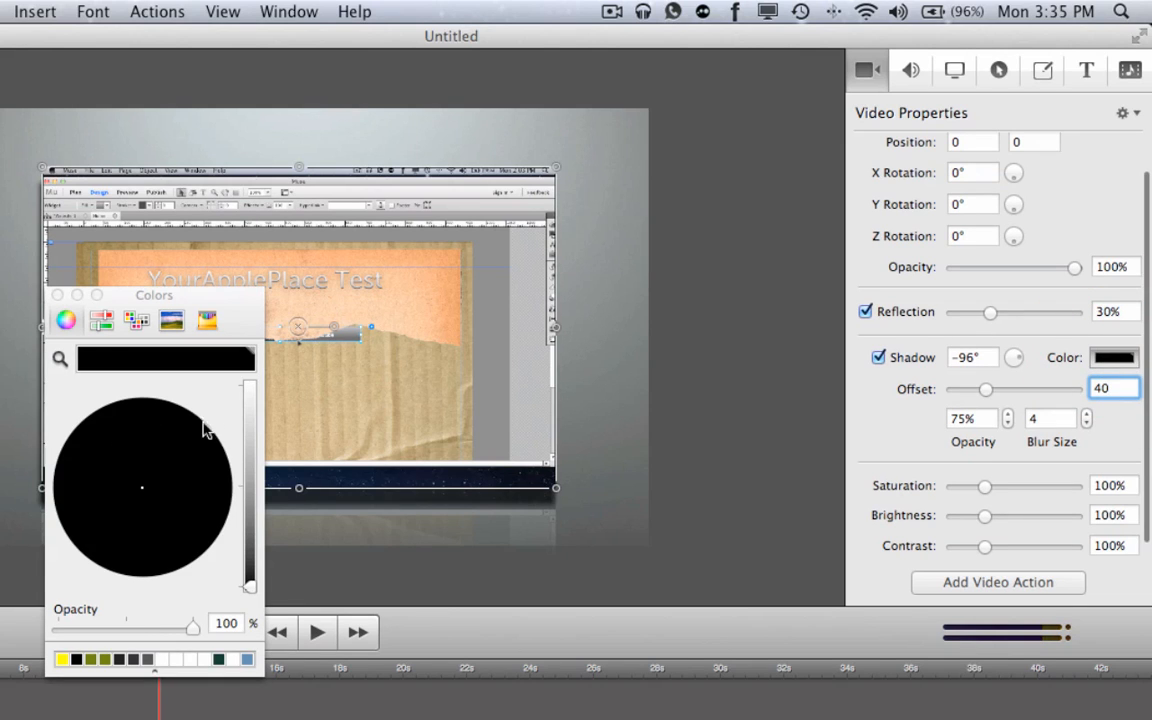
{"action": "left_click_drag", "start_coordinate": [250, 420], "coordinate": [250, 385]}
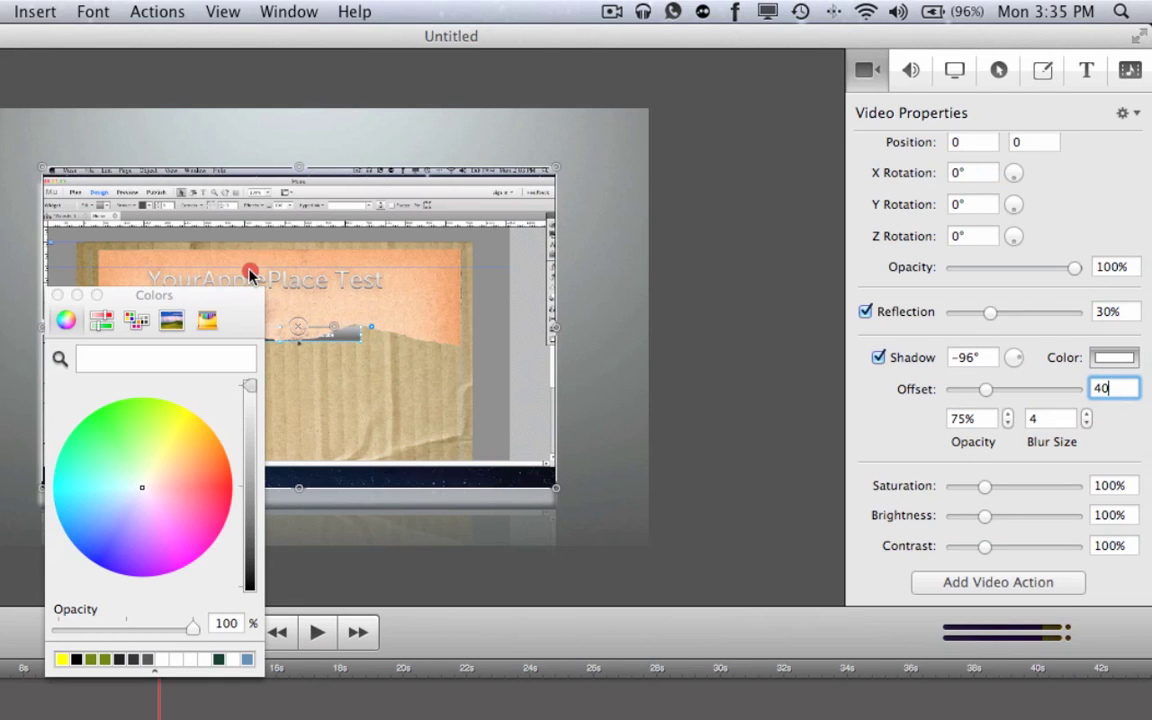
{"action": "left_click", "coordinate": [57, 295]}
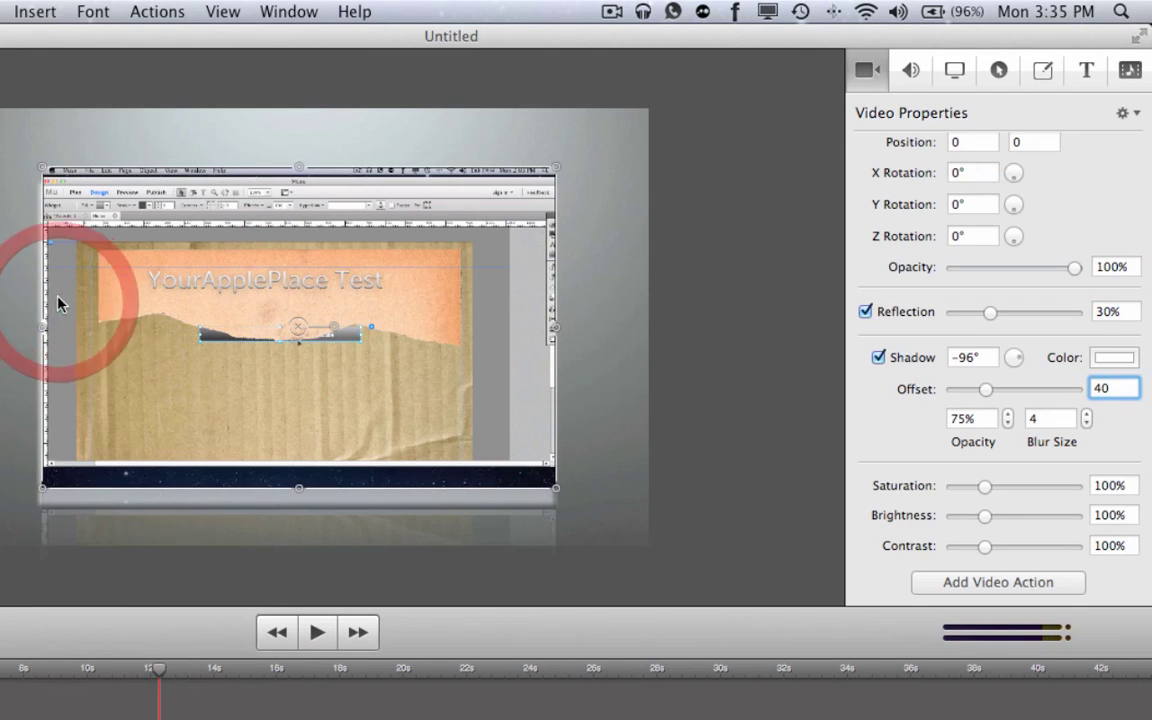
{"action": "left_click", "coordinate": [878, 357]}
{"action": "scroll", "coordinate": [985, 515], "scroll_direction": "down", "scroll_amount": 1}
Step: Keep brightness at 100% and move the recording toward the canvas's upper left
{"action": "left_click_drag", "start_coordinate": [985, 508], "coordinate": [963, 508]}
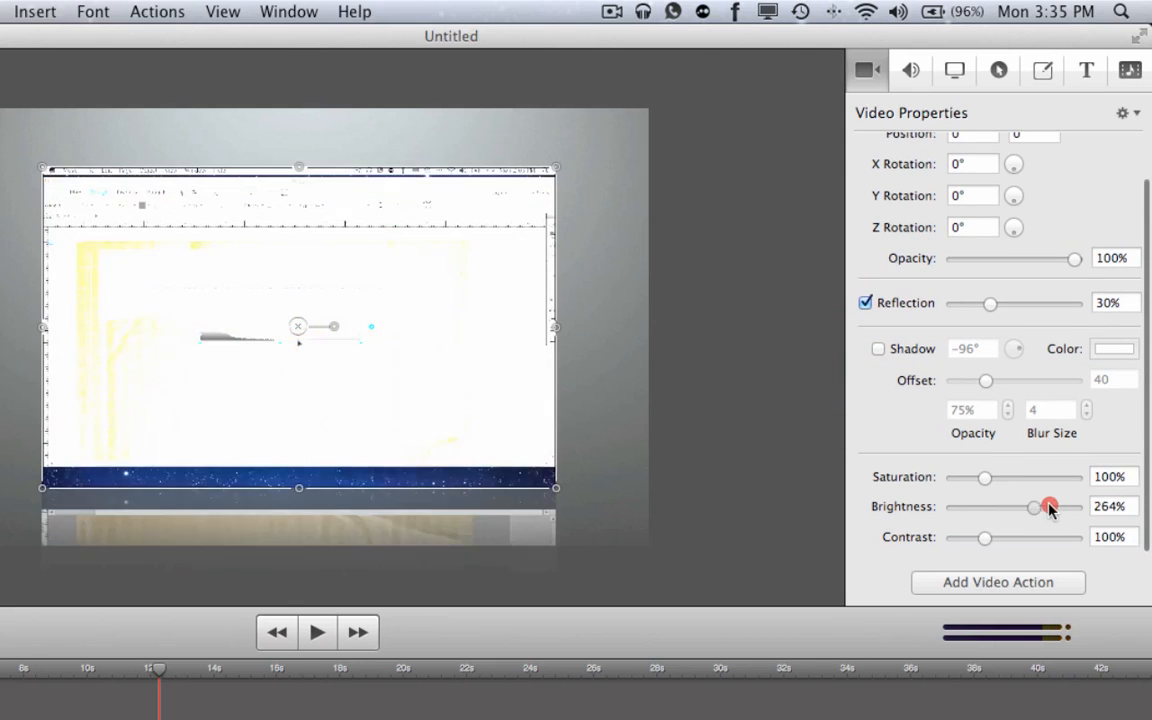
{"action": "double_click", "coordinate": [1105, 506]}
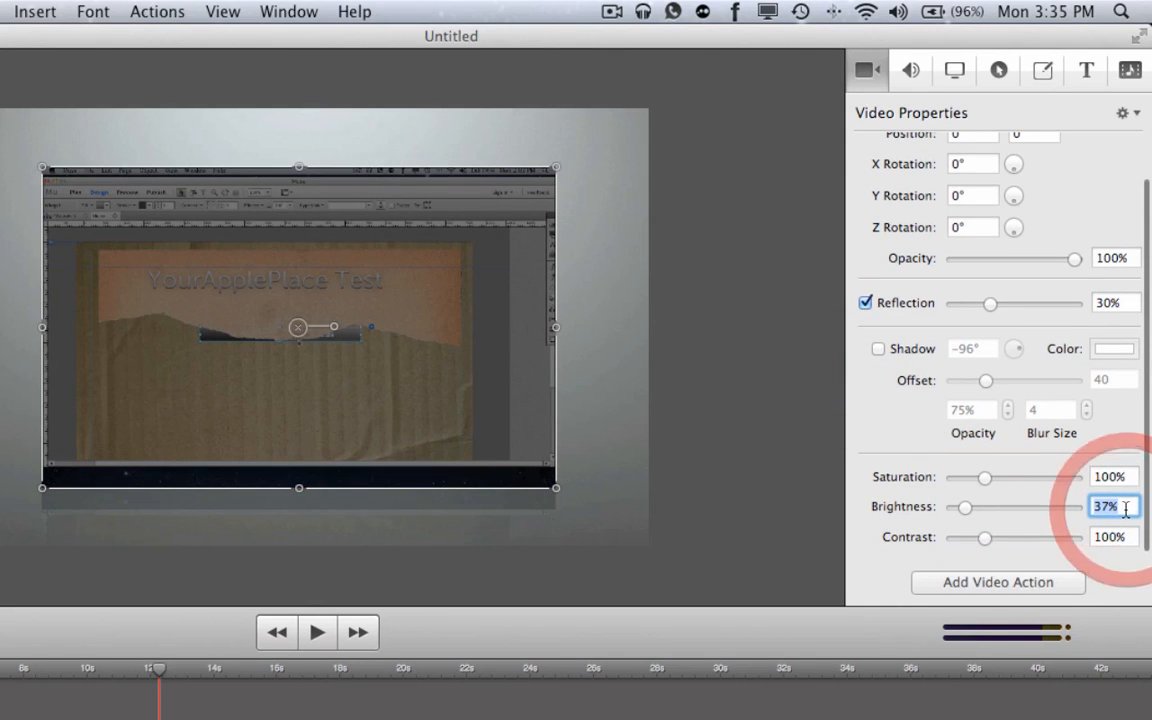
{"action": "type", "text": "100"}
{"action": "key", "text": "Return"}
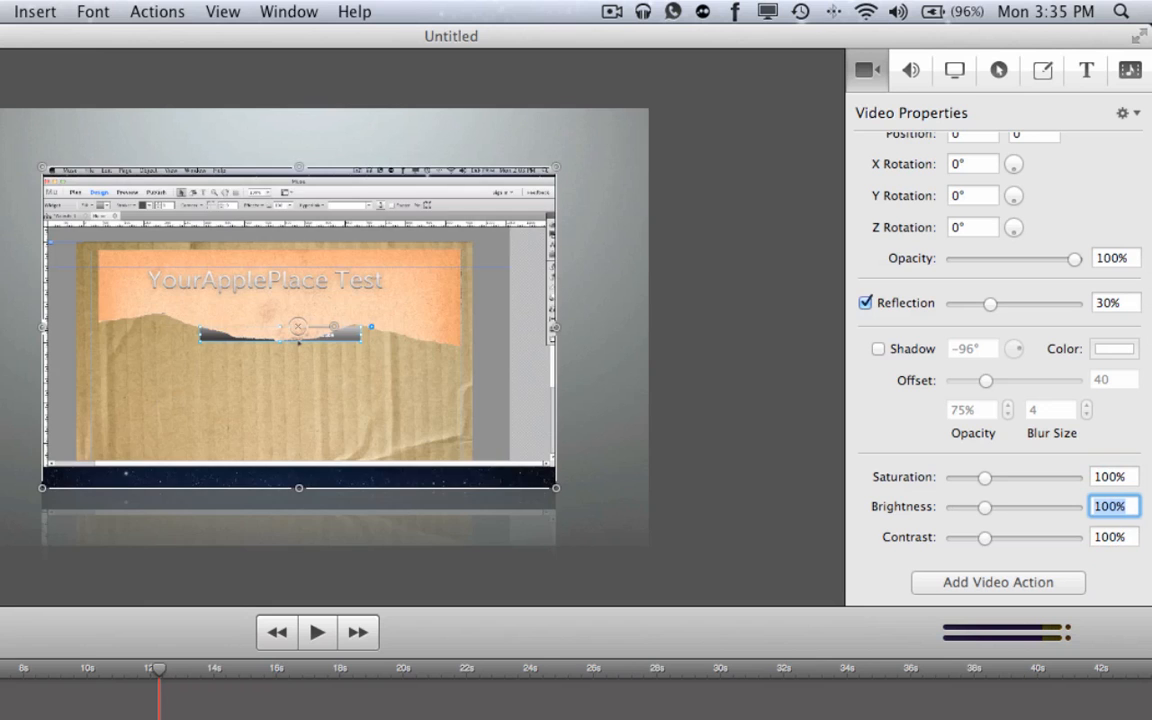
{"action": "left_click_drag", "start_coordinate": [448, 422], "coordinate": [360, 362]}
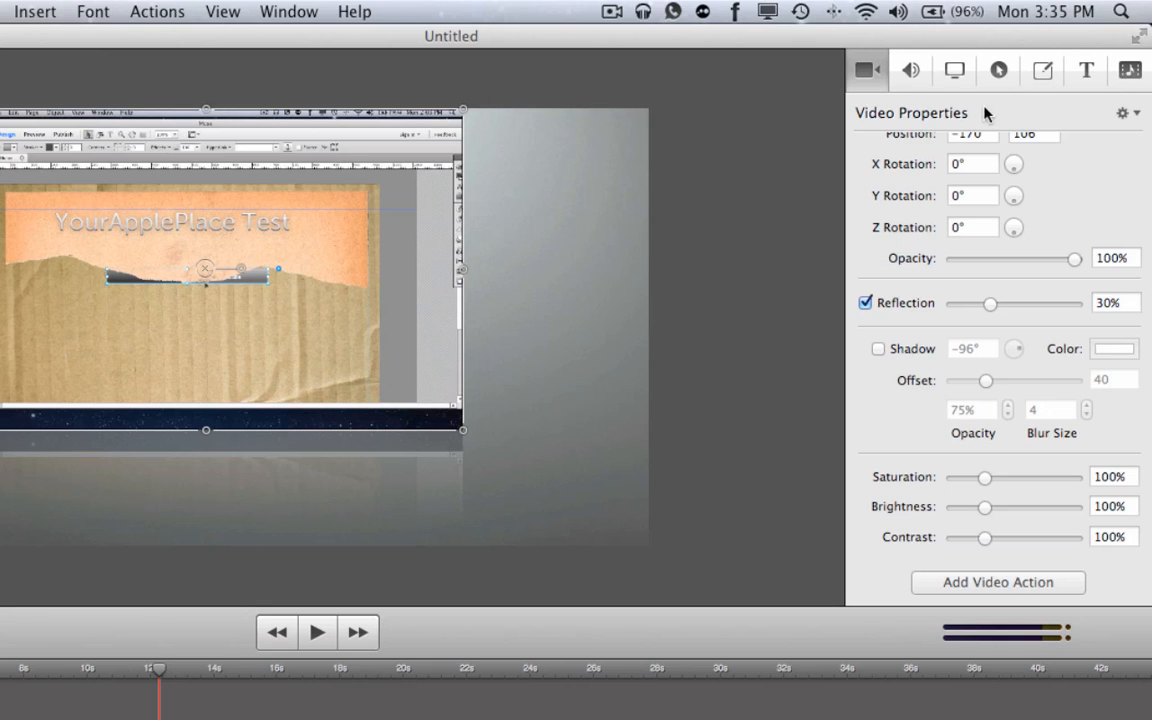
Step: Add a text box reading 'Test Text' and place it over the recording's right edge
{"action": "left_click", "coordinate": [1086, 70]}
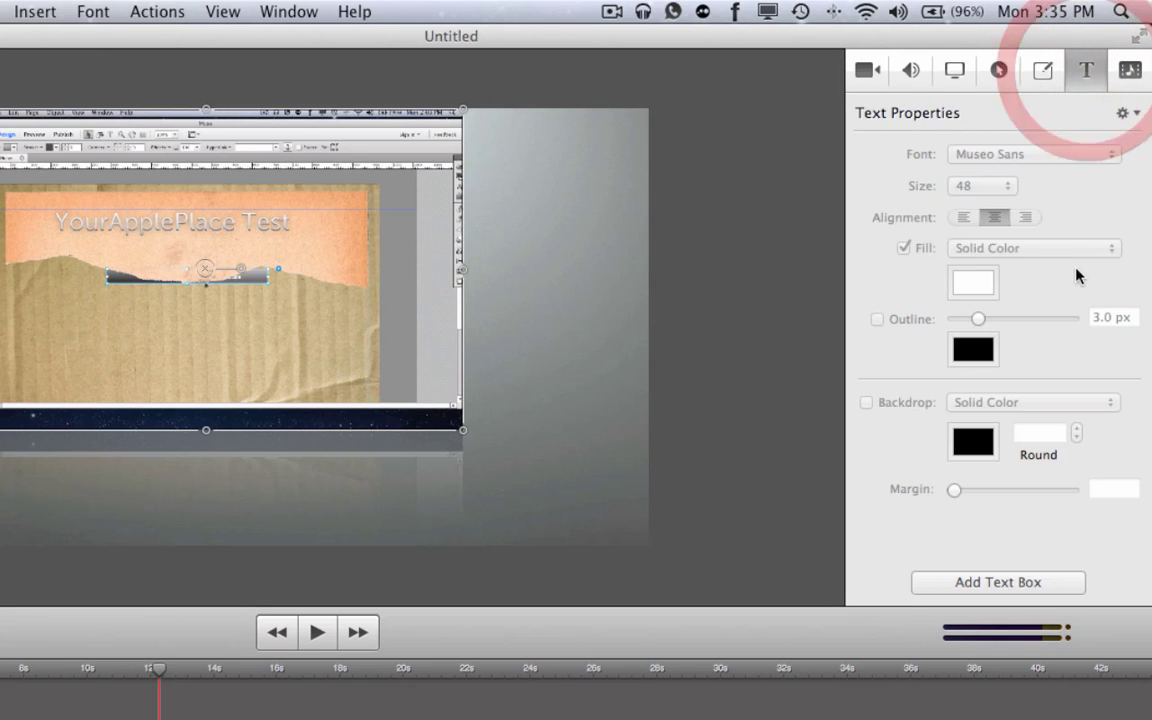
{"action": "left_click", "coordinate": [998, 581]}
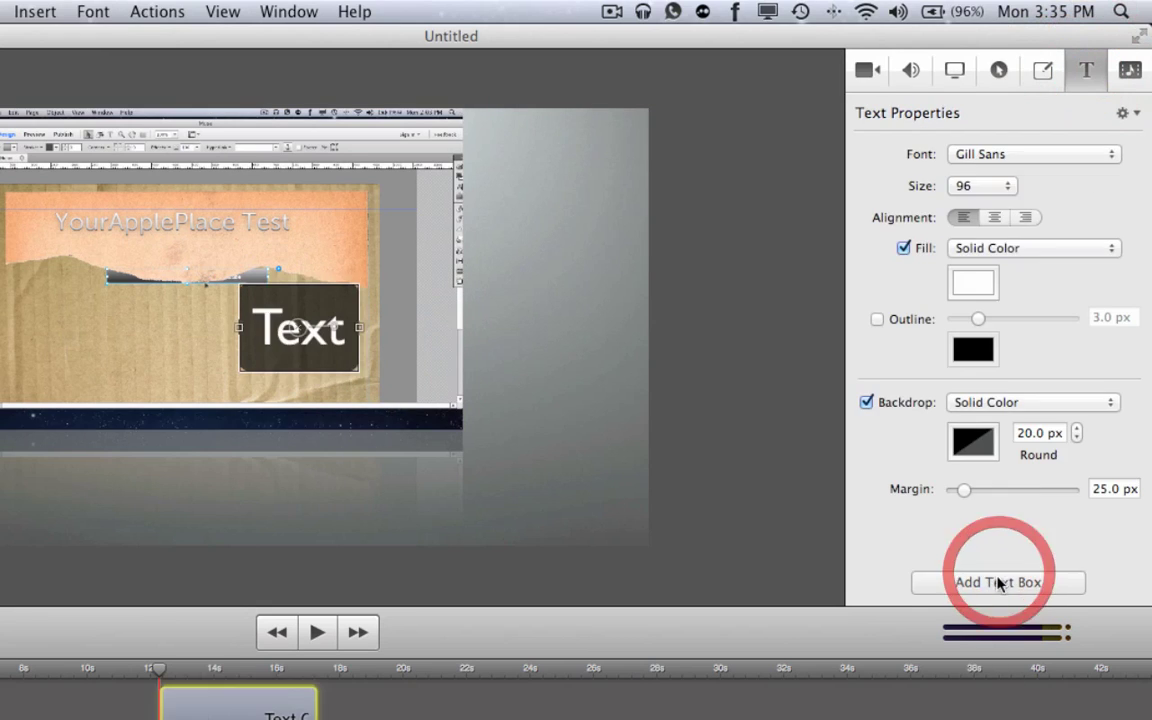
{"action": "left_click", "coordinate": [287, 333]}
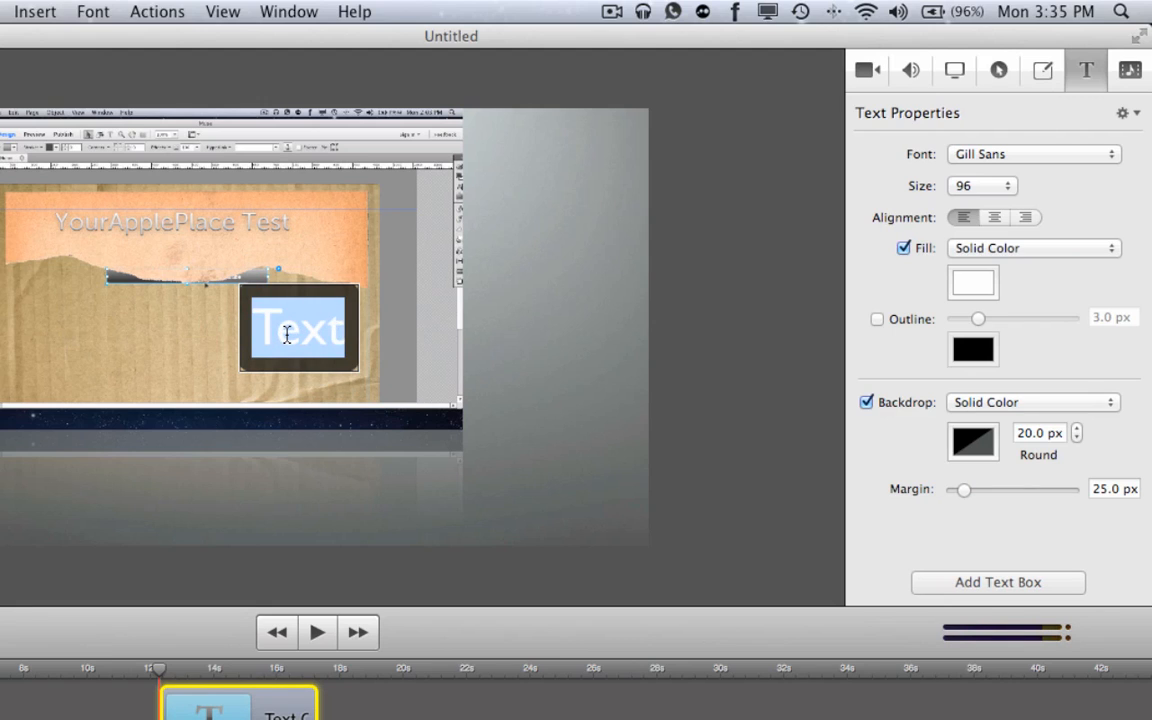
{"action": "type", "text": "Test Tex"}
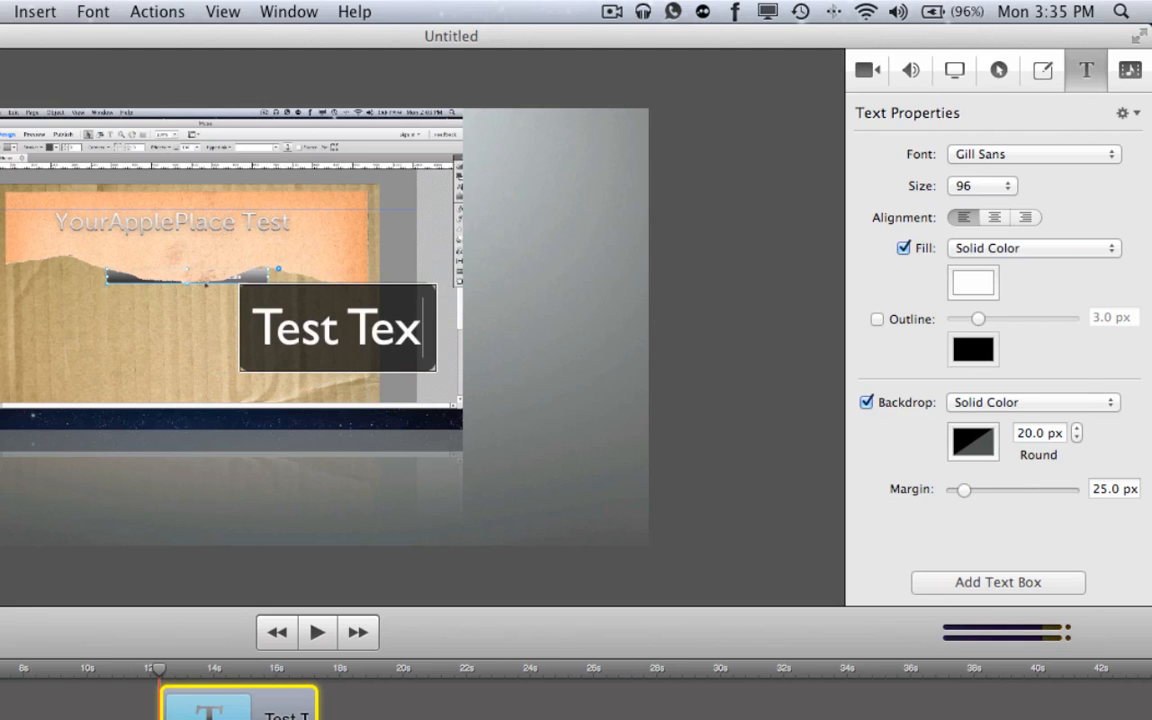
{"action": "type", "text": "t"}
{"action": "left_click", "coordinate": [515, 420]}
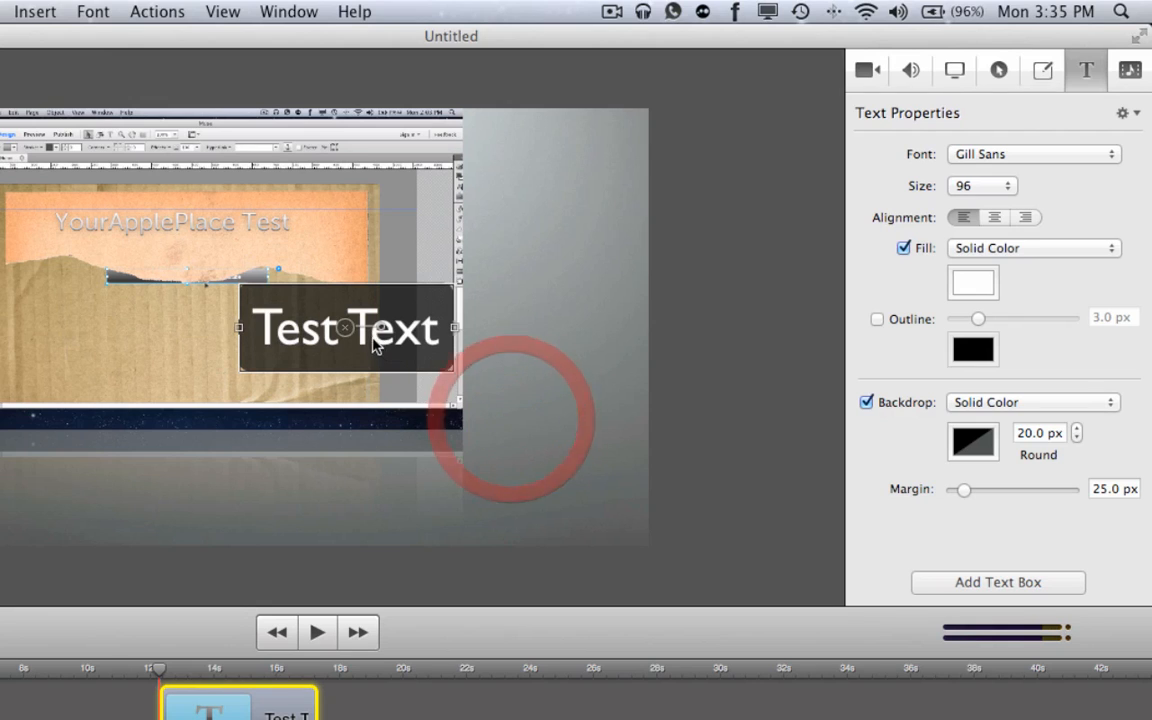
{"action": "mouse_move", "coordinate": [404, 336]}
{"action": "left_mouse_down"}
{"action": "mouse_move", "coordinate": [600, 293]}
{"action": "mouse_move", "coordinate": [613, 278]}
{"action": "left_mouse_up"}
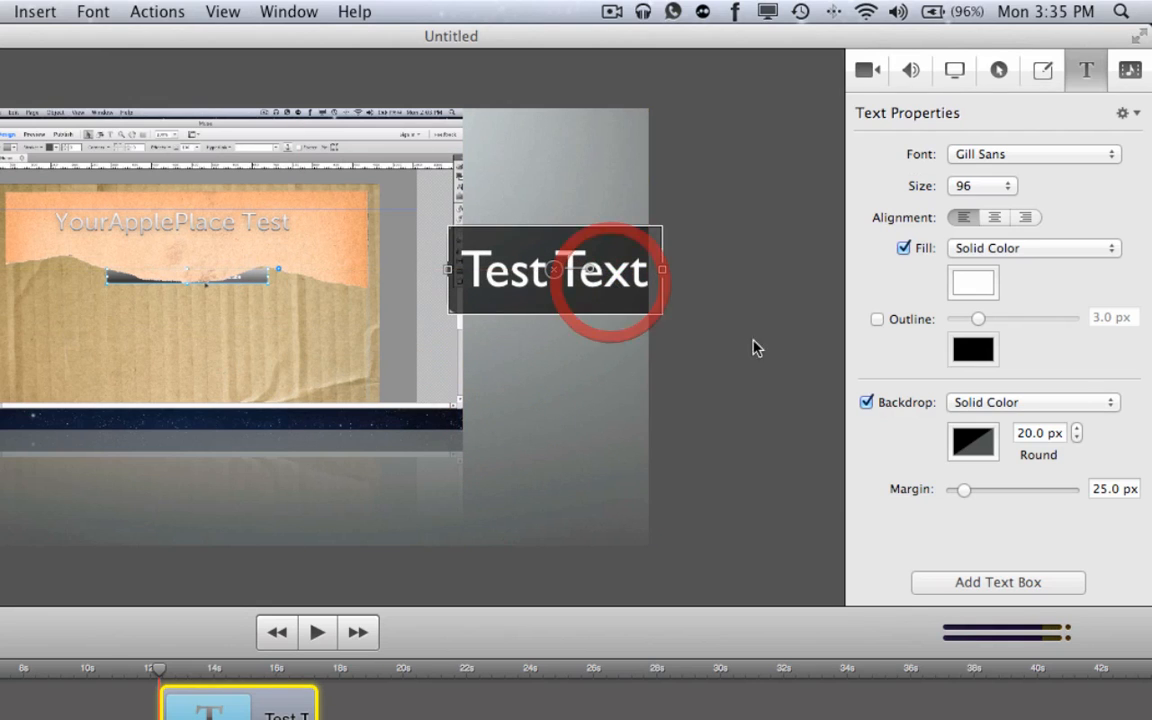
{"action": "left_click_drag", "start_coordinate": [158, 668], "coordinate": [316, 678]}
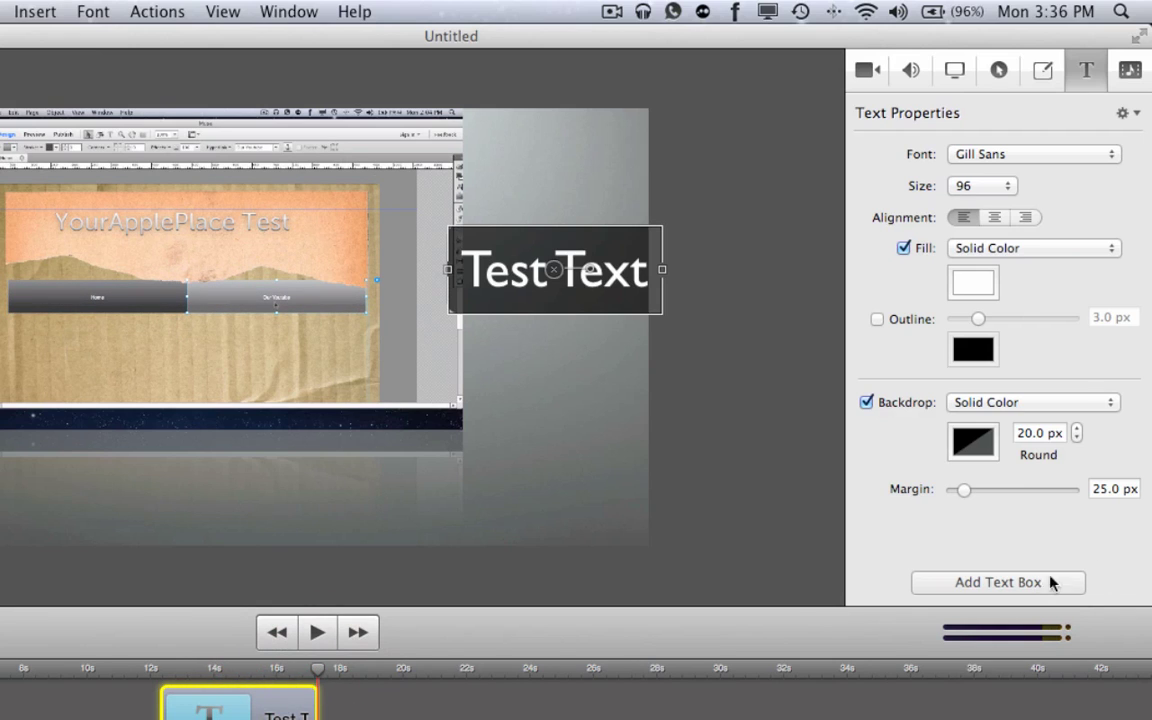
Step: Return the screen recording to 100% scale and snap it back to centre position 0,0
{"action": "left_click", "coordinate": [867, 70]}
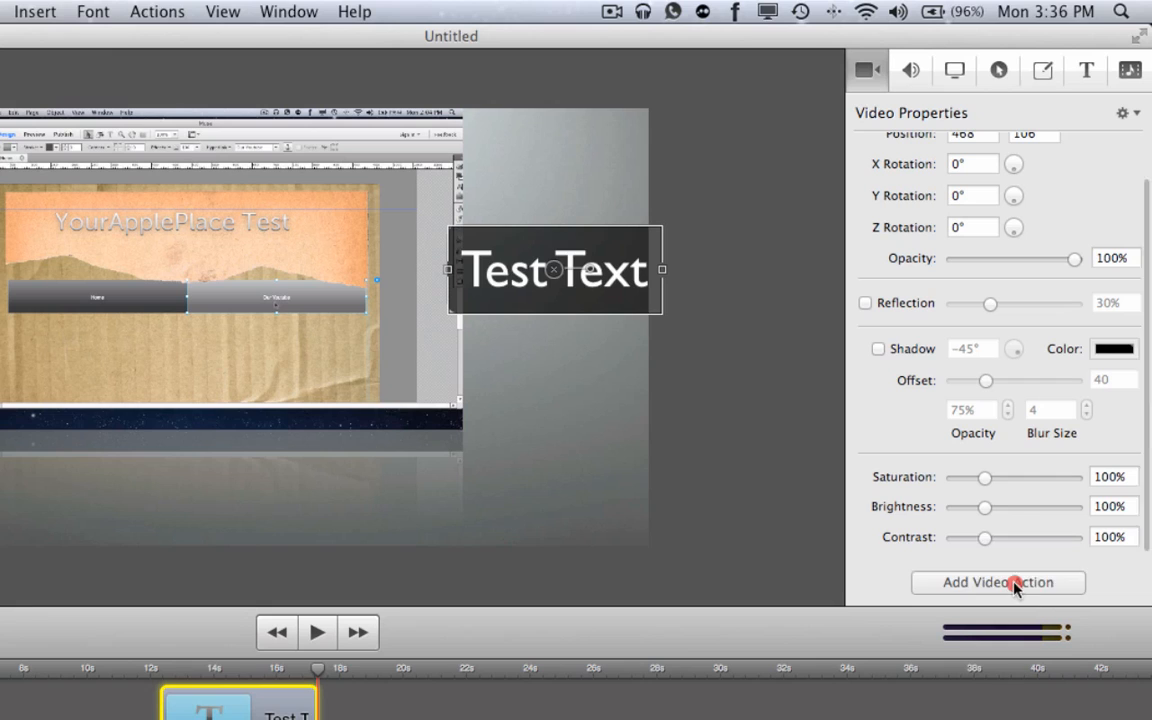
{"action": "scroll", "coordinate": [1080, 297], "scroll_direction": "up", "scroll_amount": 3}
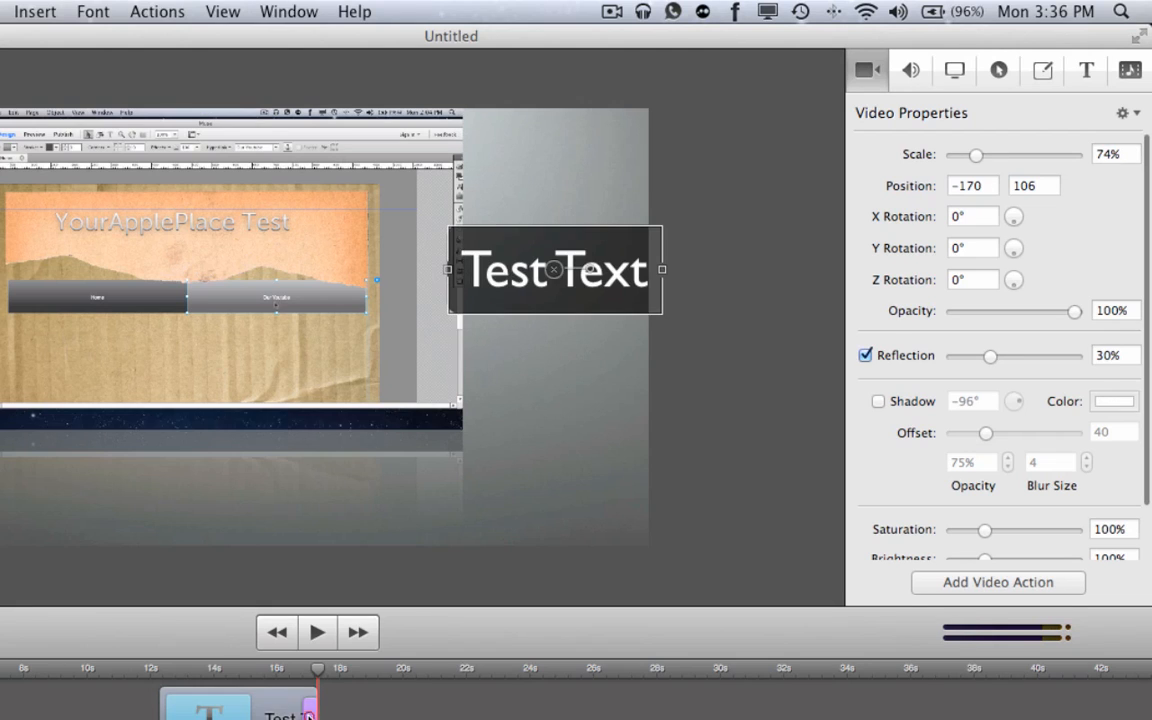
{"action": "left_click", "coordinate": [240, 705]}
{"action": "left_click", "coordinate": [420, 430]}
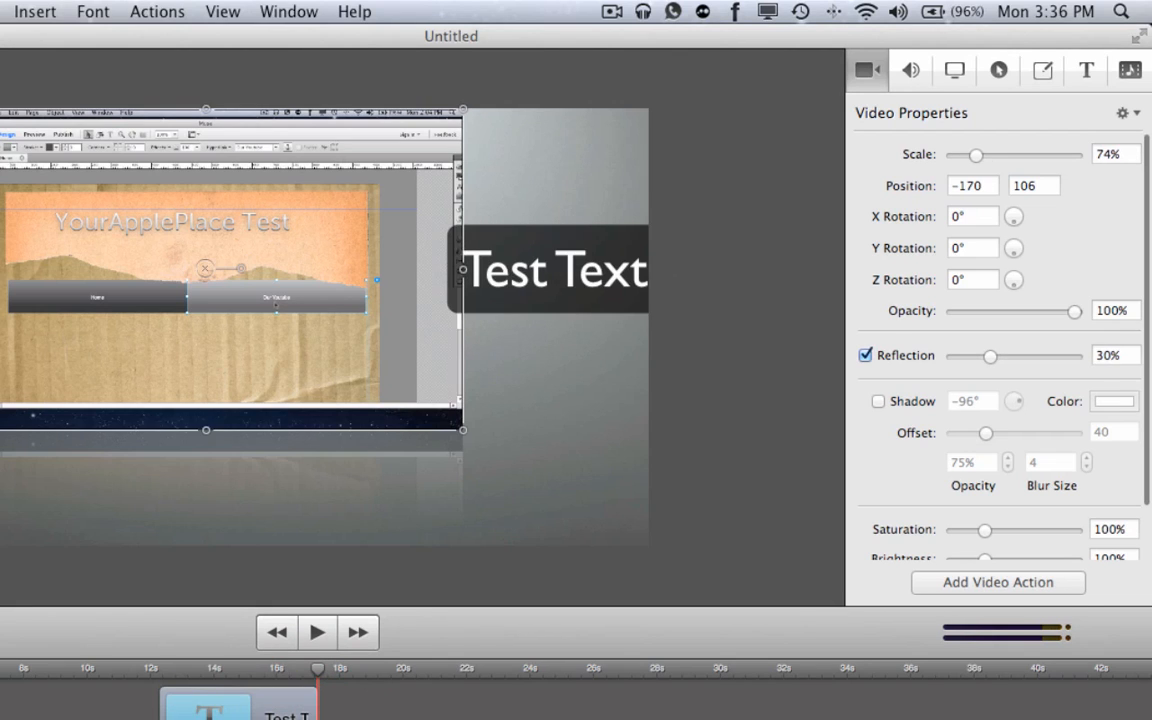
{"action": "double_click", "coordinate": [1108, 154]}
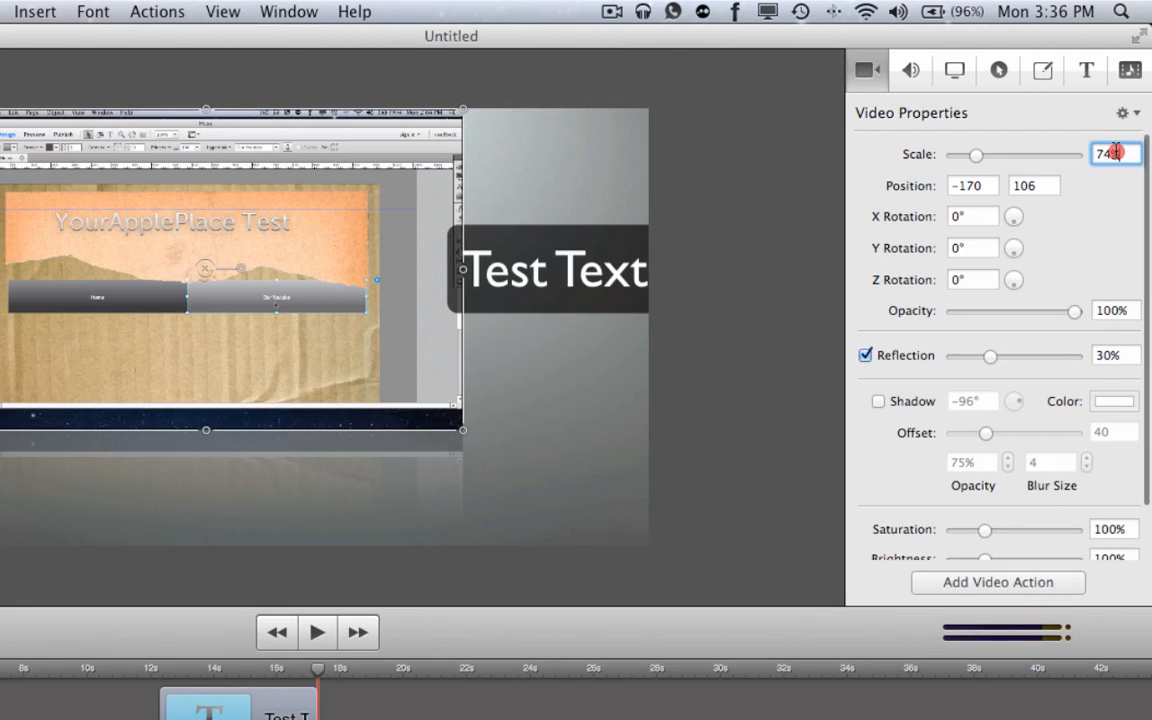
{"action": "type", "text": "100"}
{"action": "key", "text": "Return"}
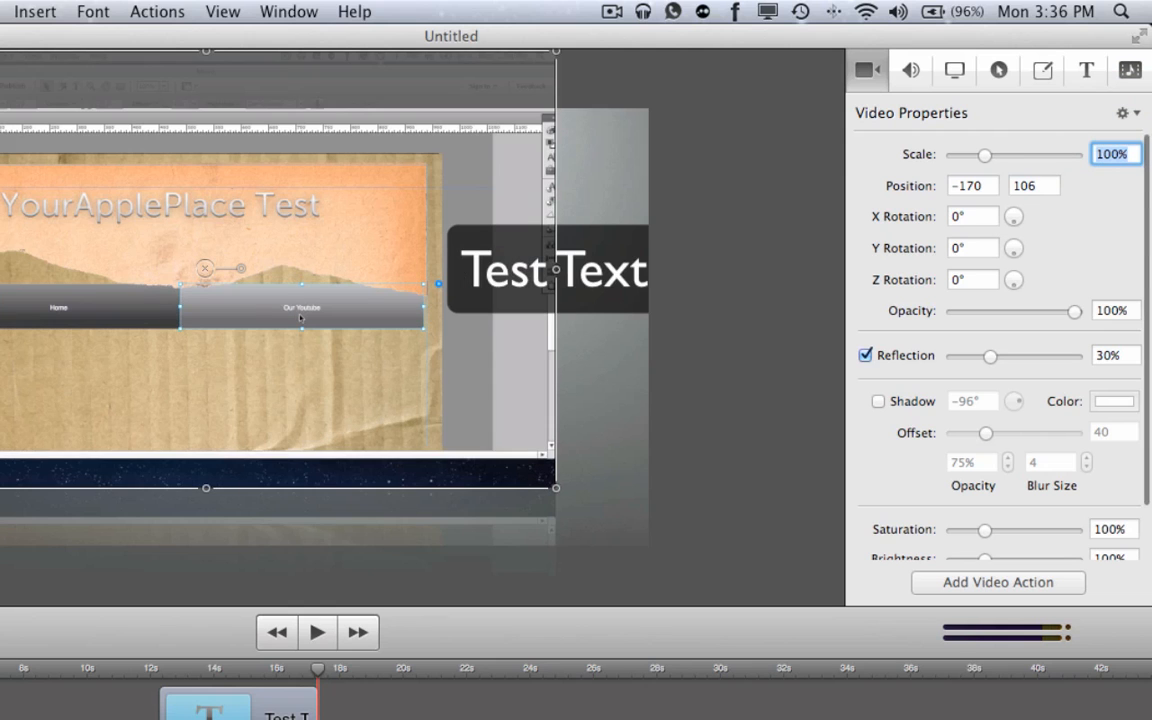
{"action": "left_click_drag", "start_coordinate": [385, 320], "coordinate": [478, 383]}
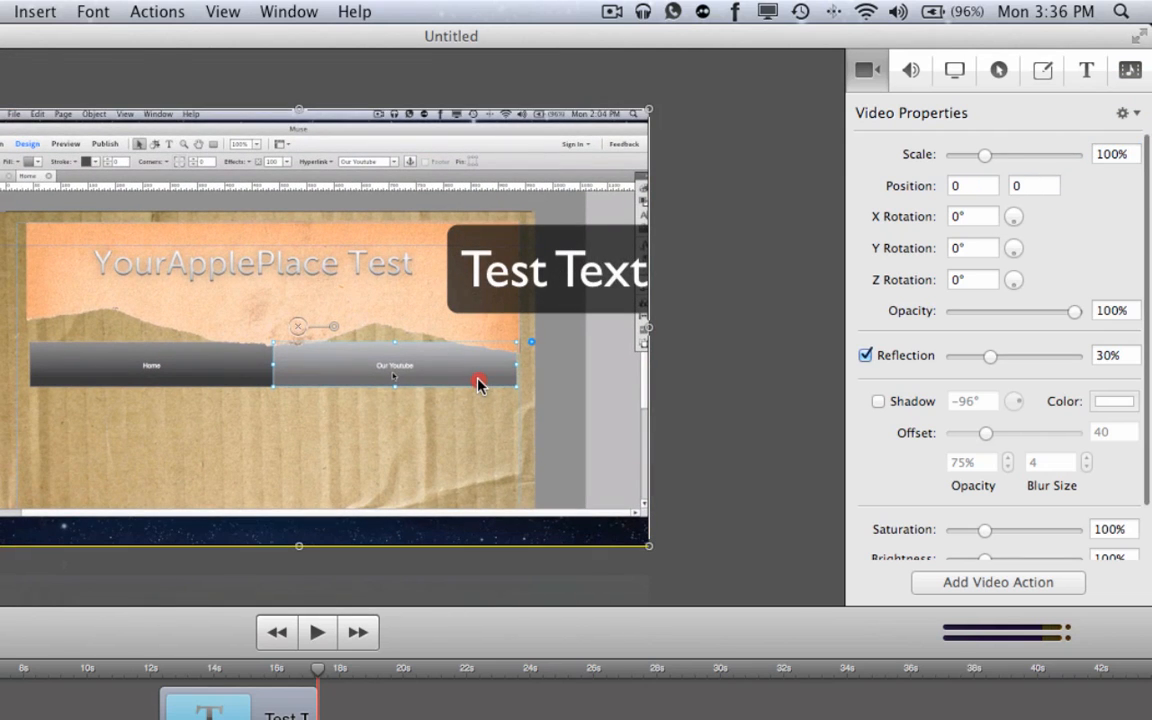
Step: Play the project from about 12 seconds to preview the edits, then stop
{"action": "left_click", "coordinate": [147, 668]}
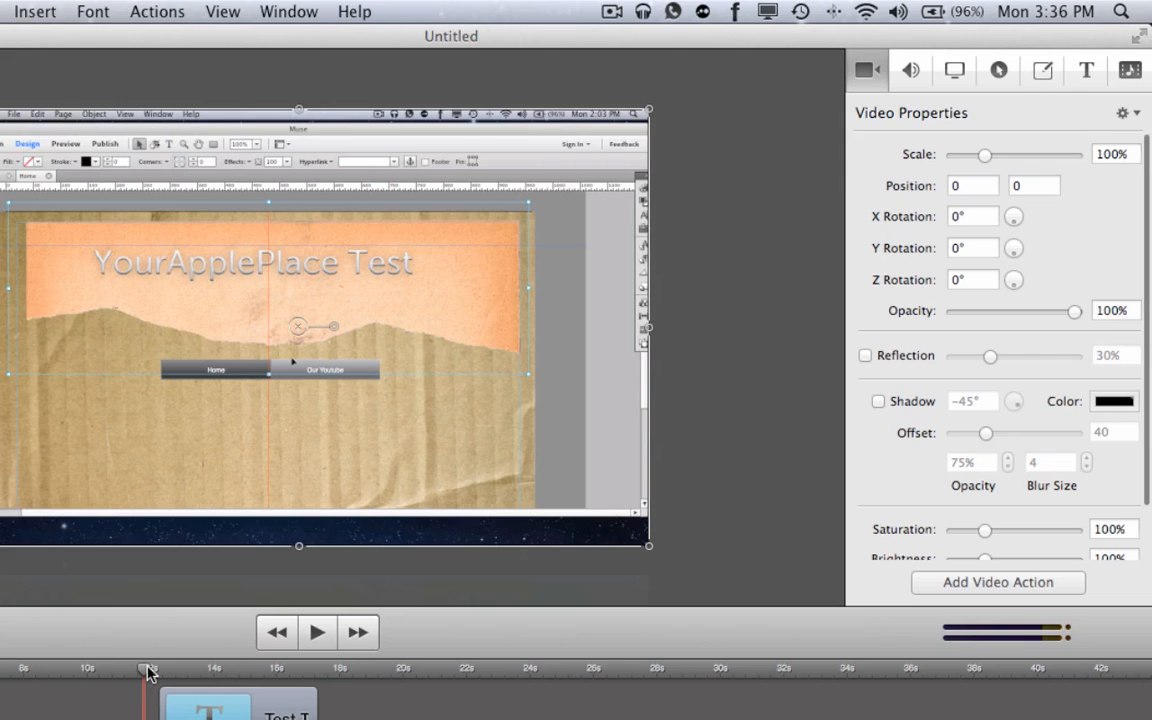
{"action": "key", "text": "space"}
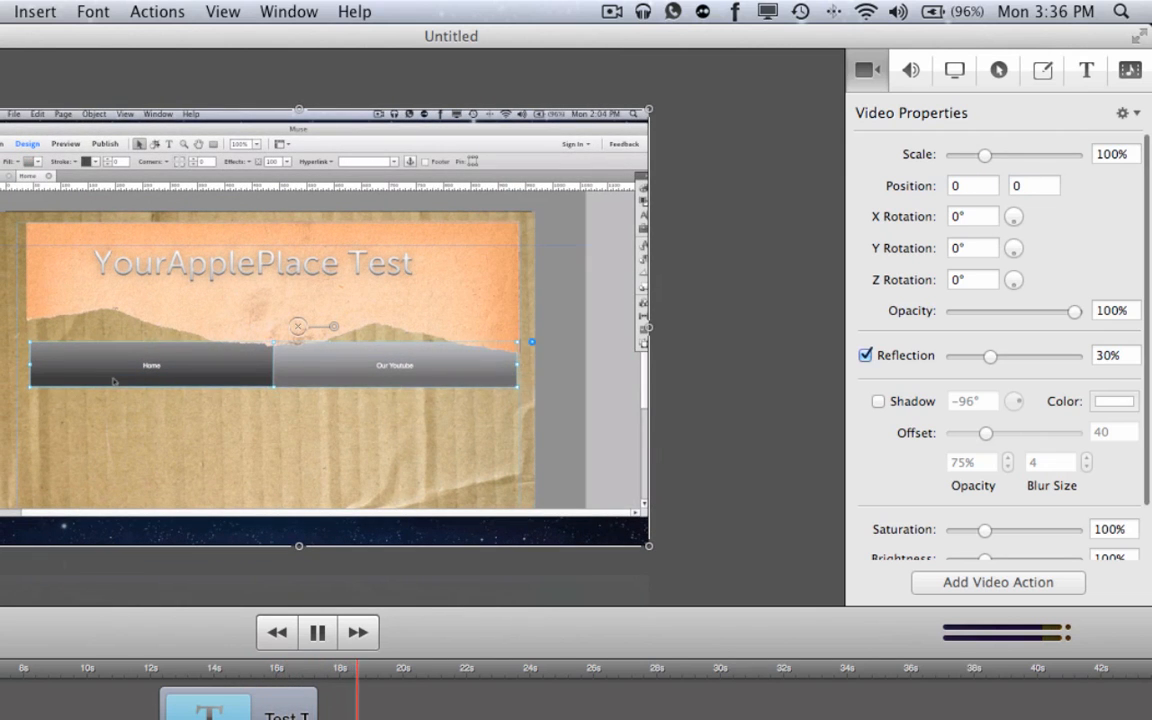
{"action": "key", "text": "space"}
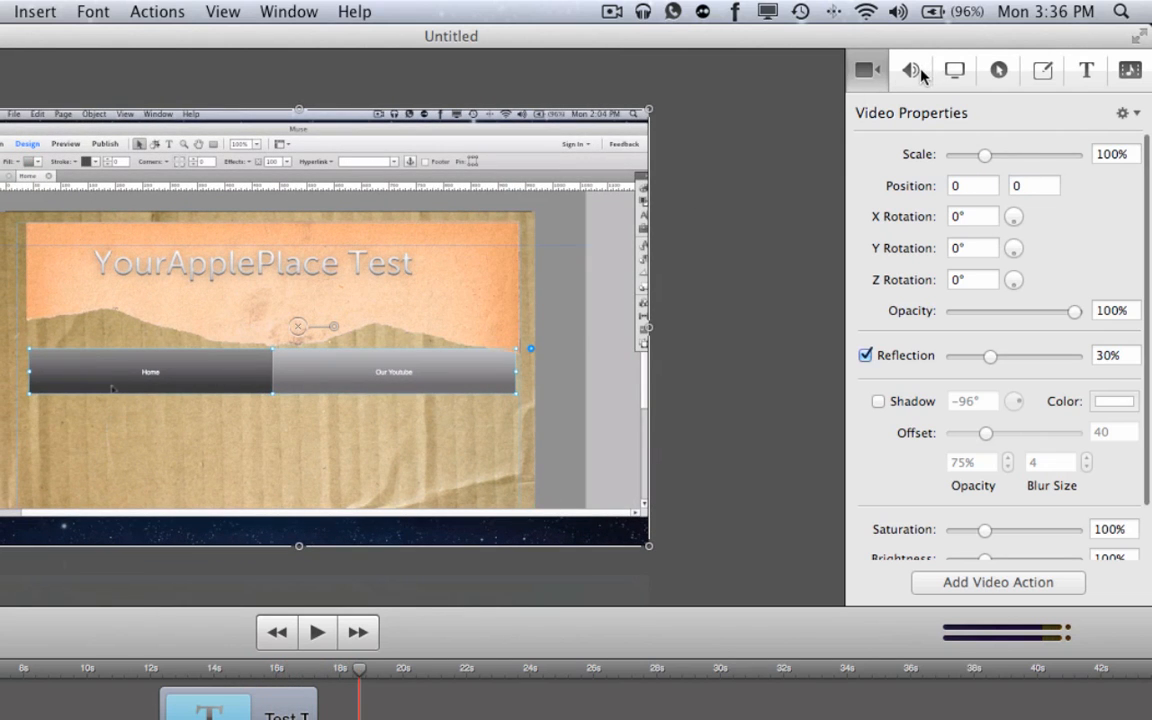
Step: Show the clip's audio settings, then its screen recording settings
{"action": "left_click", "coordinate": [913, 70]}
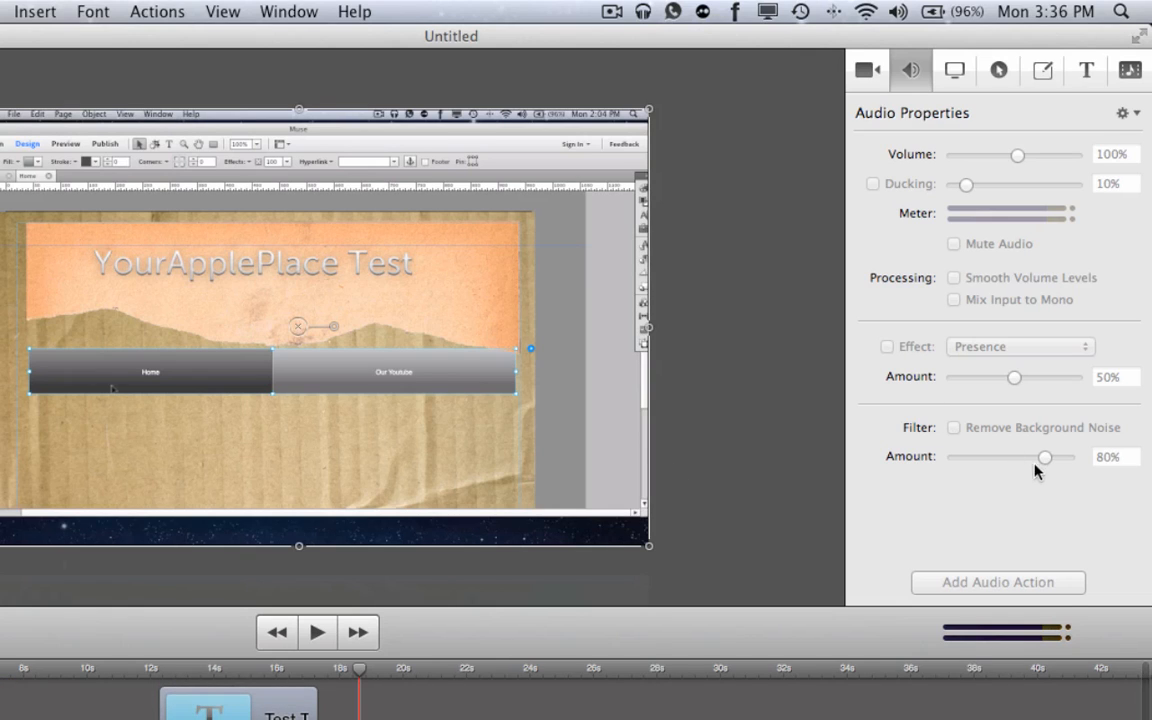
{"action": "left_click", "coordinate": [953, 72]}
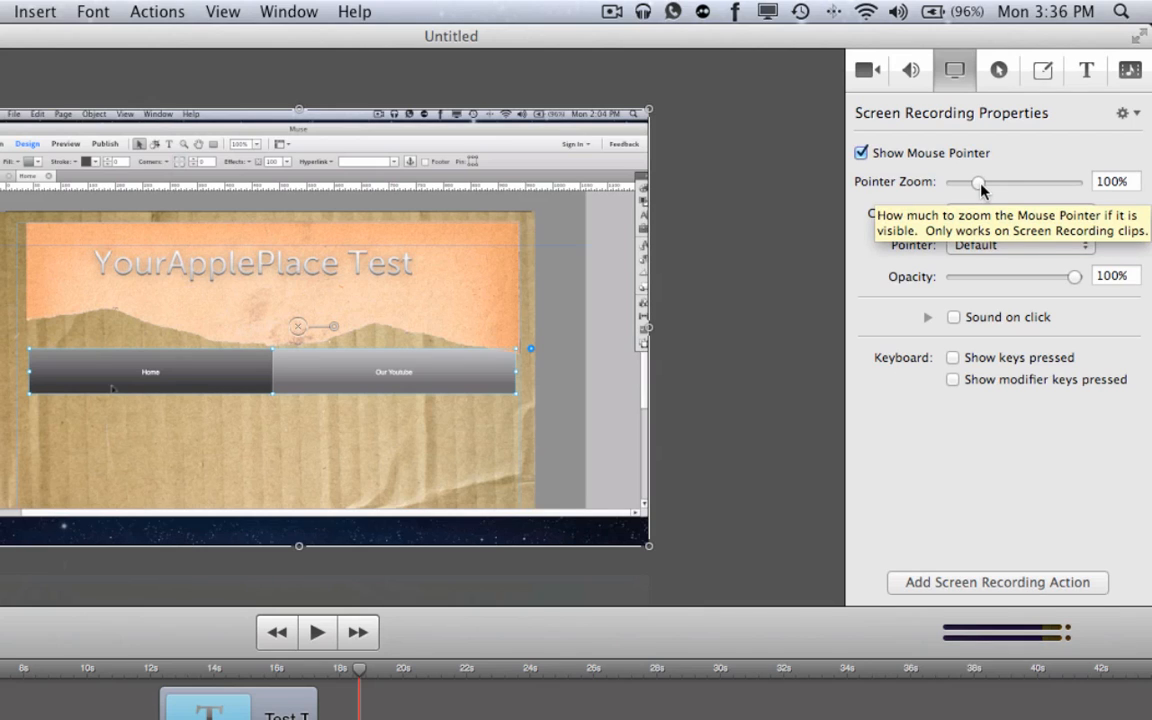
Step: Show modifier keys pressed, choose the Radar click effect and preview briefly
{"action": "left_click", "coordinate": [953, 379]}
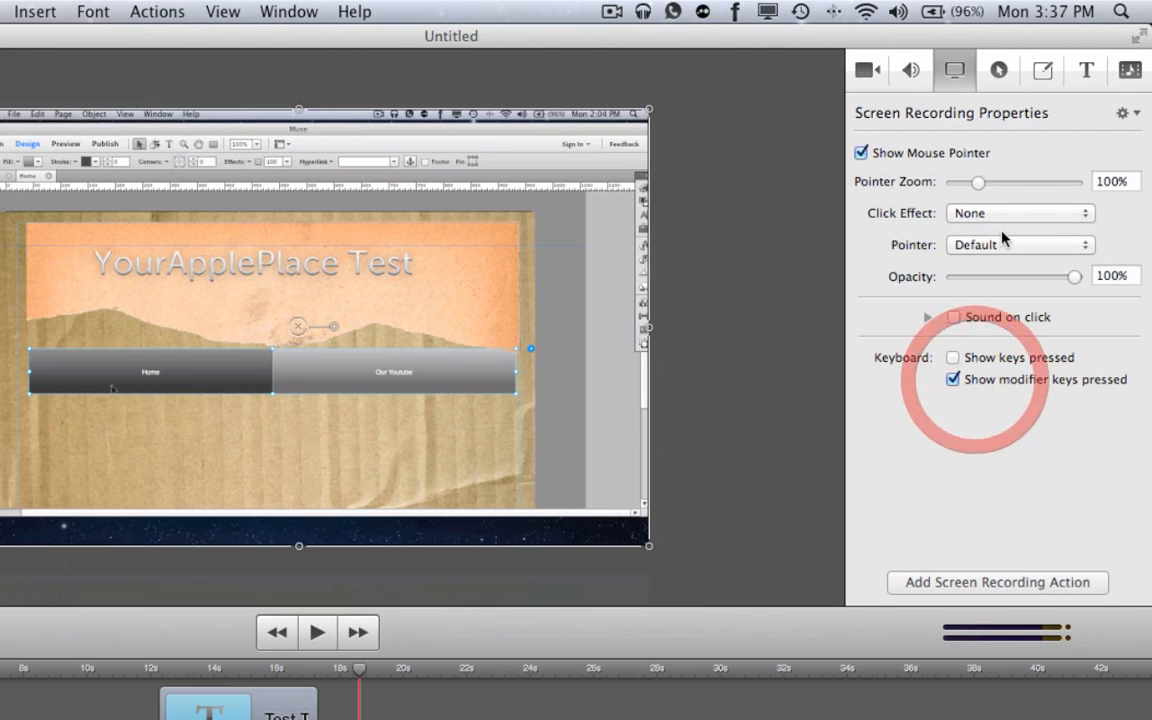
{"action": "left_click", "coordinate": [1020, 213]}
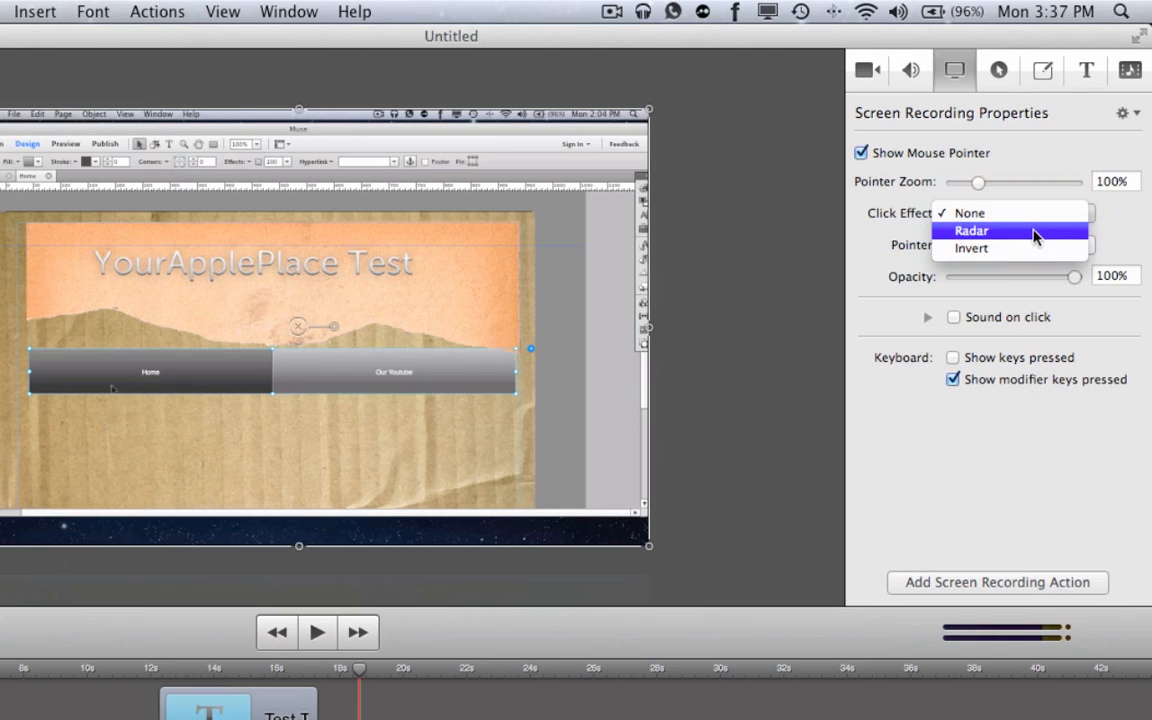
{"action": "left_click", "coordinate": [1036, 234]}
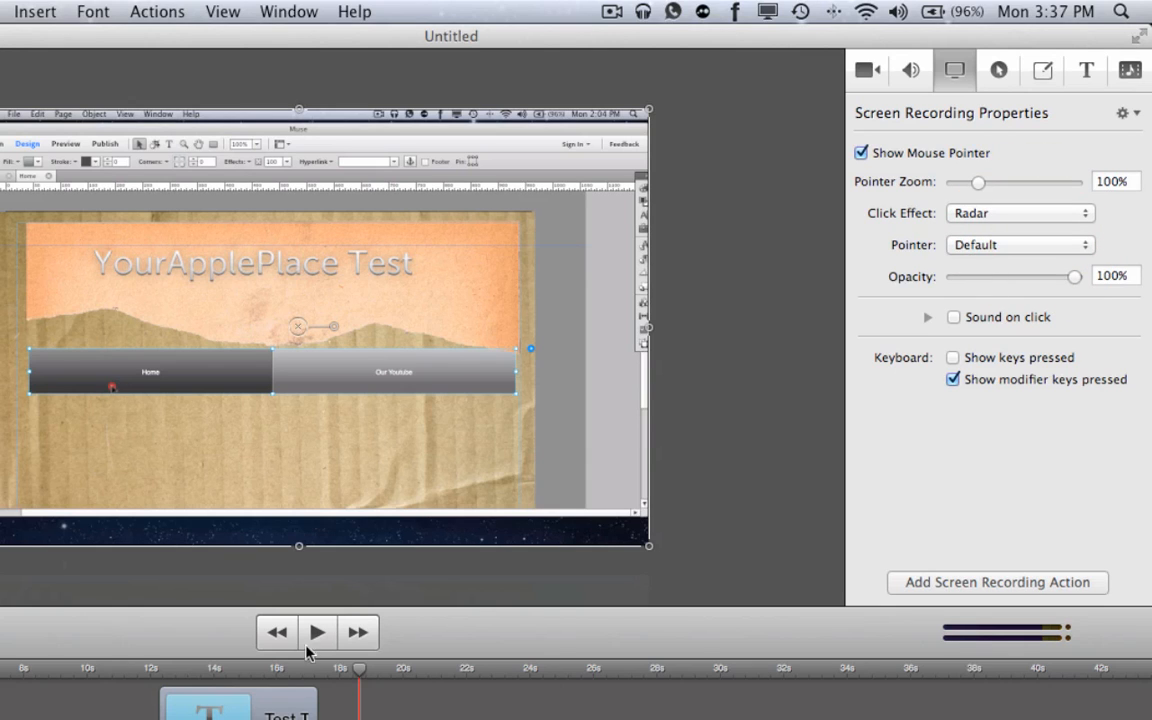
{"action": "left_click", "coordinate": [316, 631]}
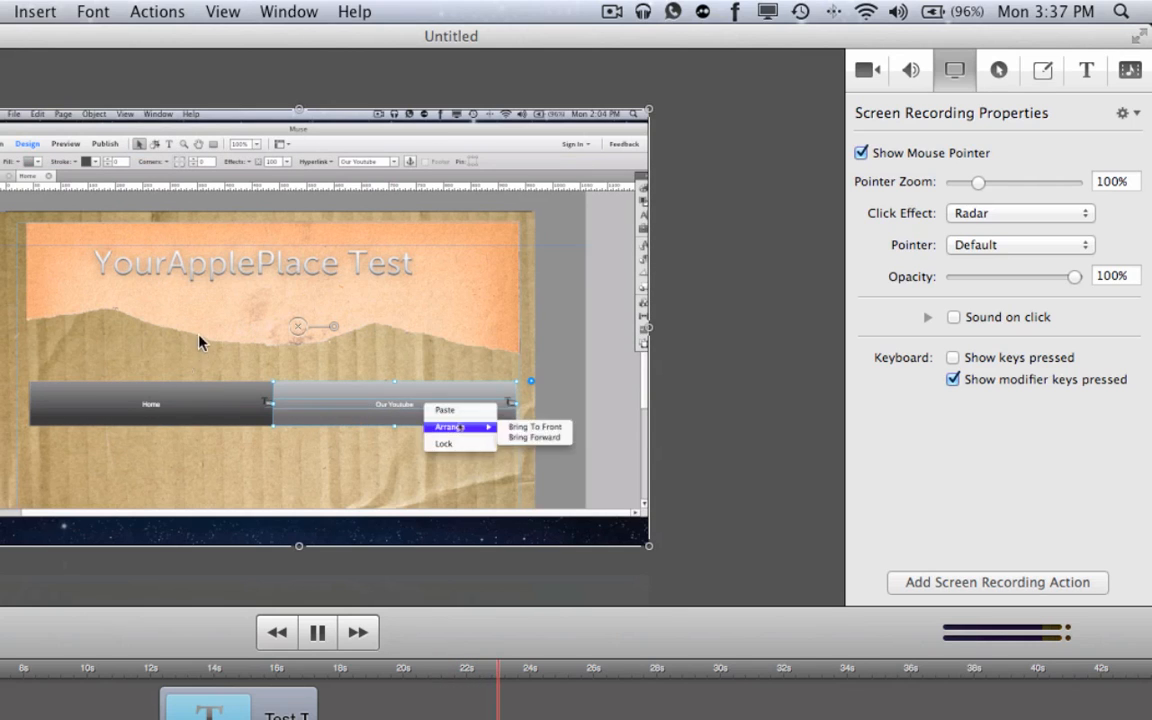
{"action": "left_click", "coordinate": [318, 631]}
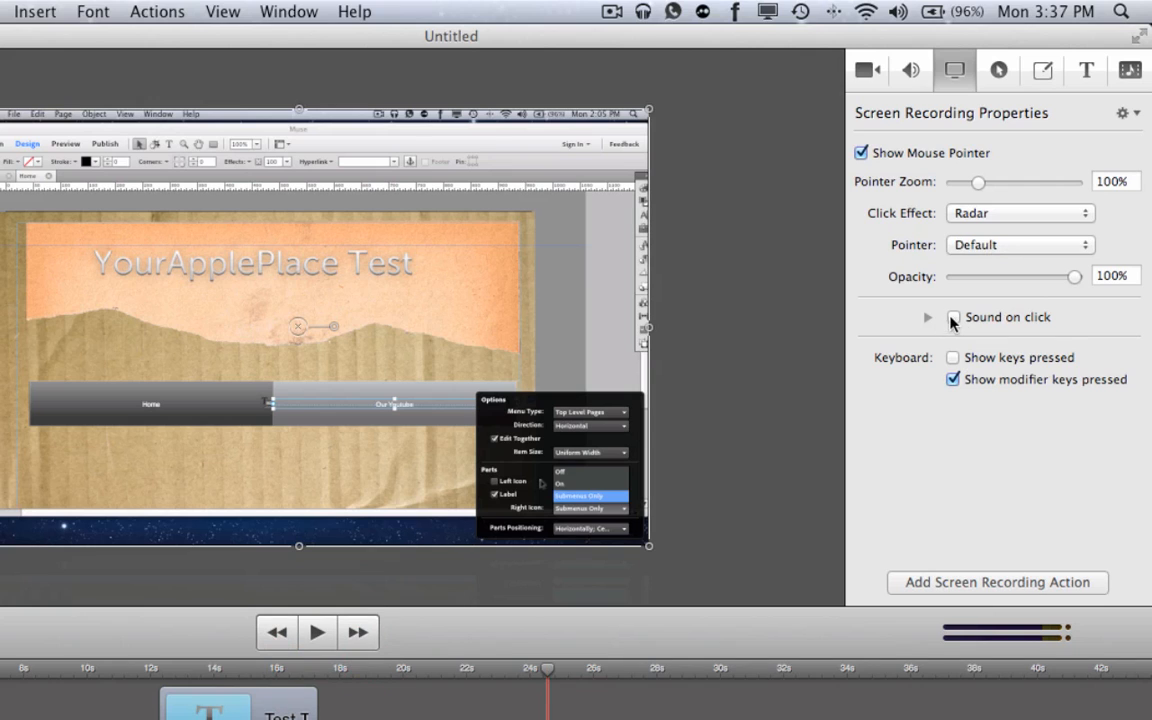
Step: Enable sound on click and show pressed keys on screen, then play to preview
{"action": "left_click", "coordinate": [953, 317]}
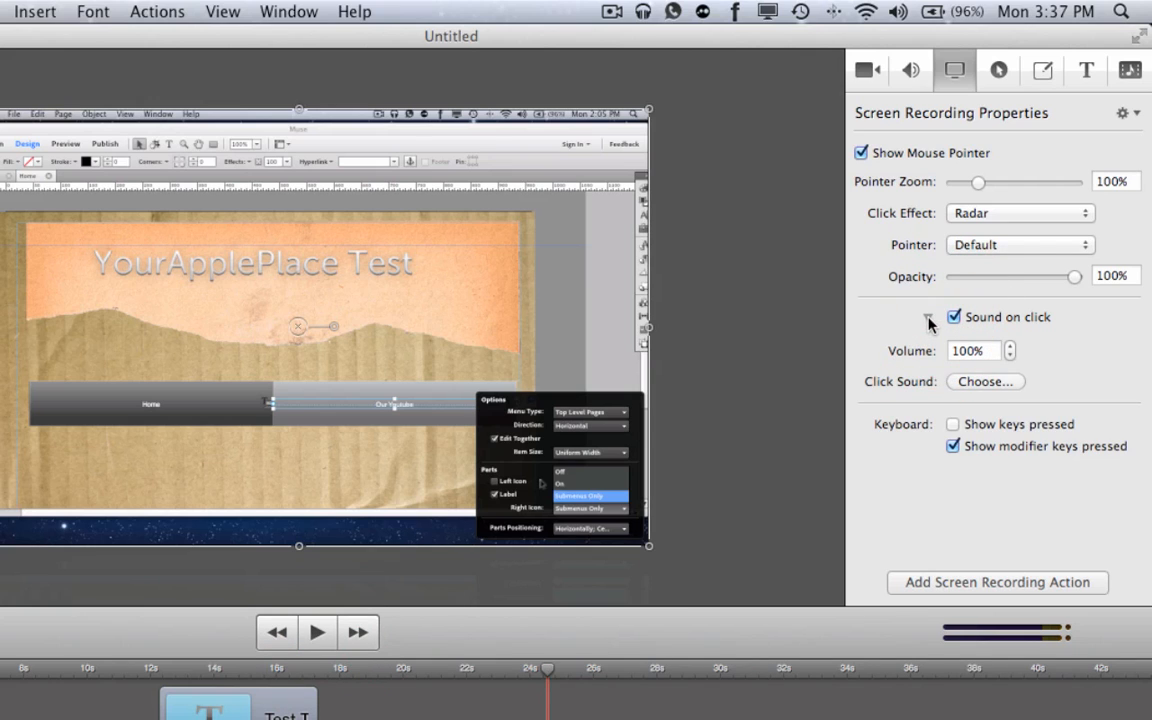
{"action": "left_click", "coordinate": [928, 318]}
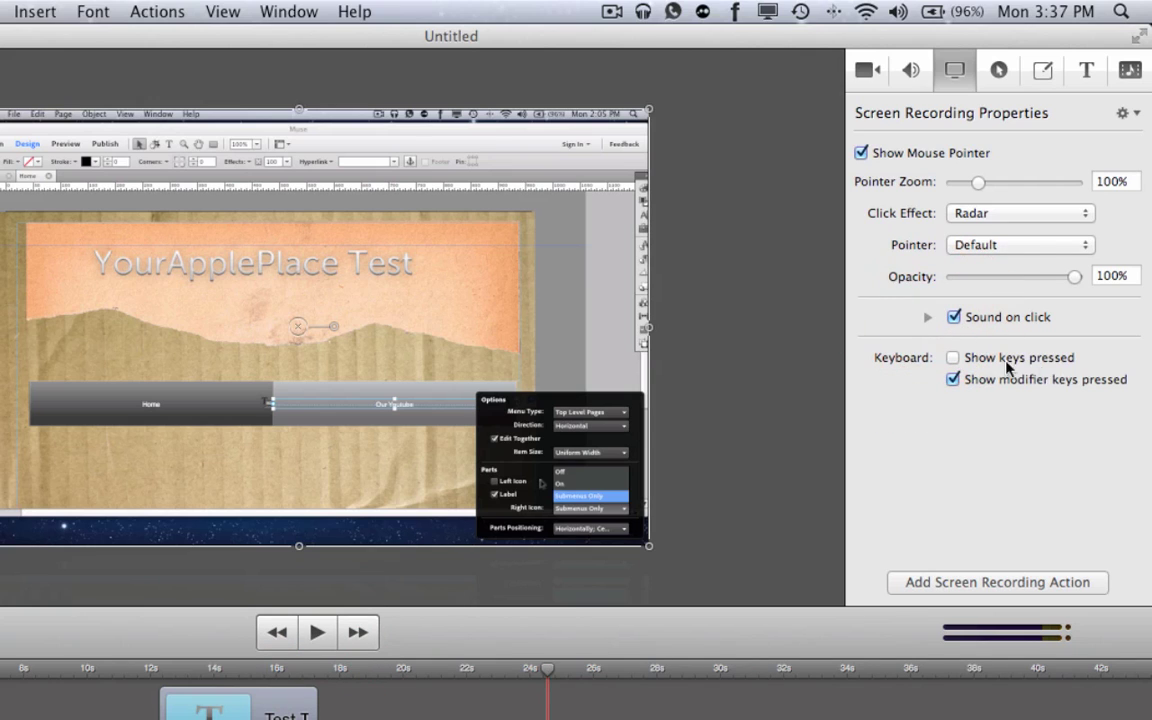
{"action": "left_click", "coordinate": [953, 357]}
{"action": "left_click", "coordinate": [318, 632]}
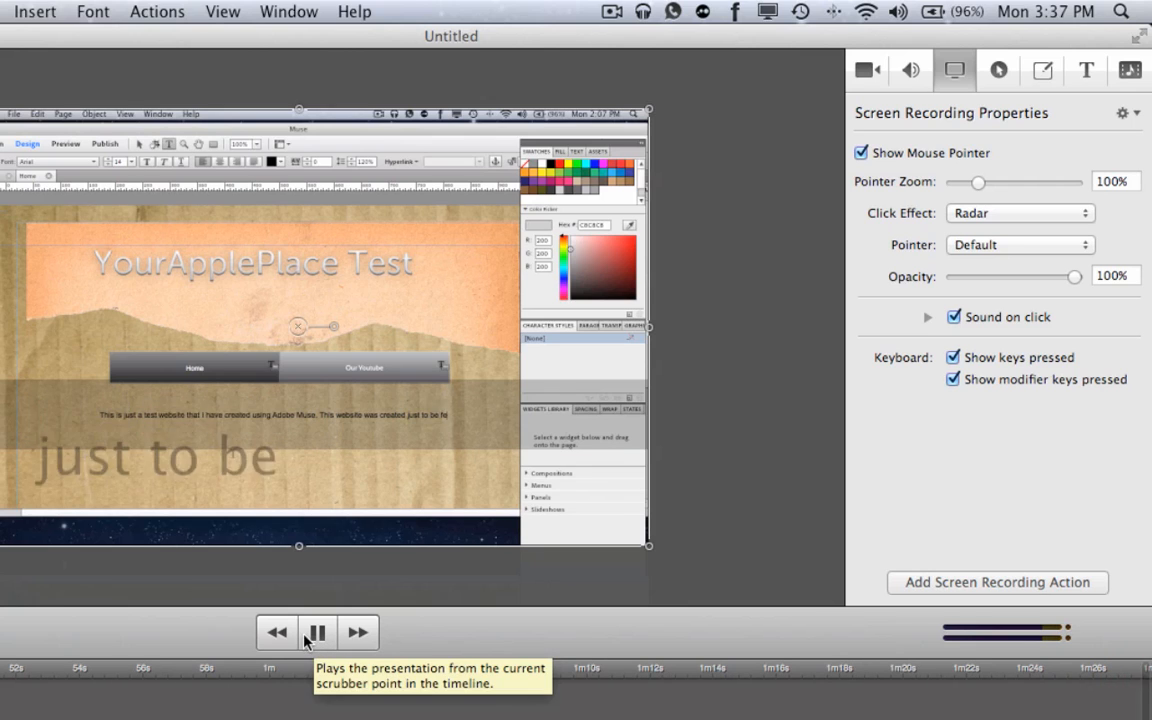
Step: Stop playback and show the callout settings, then the annotation drawing settings
{"action": "left_click", "coordinate": [316, 632]}
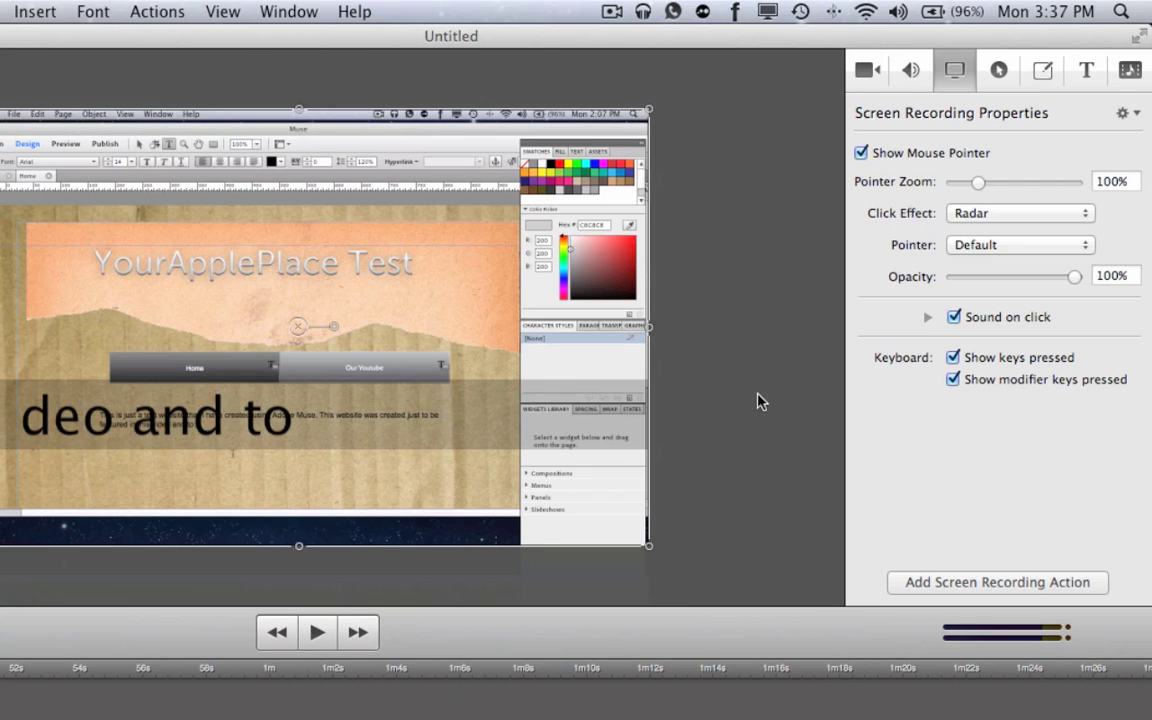
{"action": "left_click", "coordinate": [999, 72]}
{"action": "left_click", "coordinate": [1001, 72]}
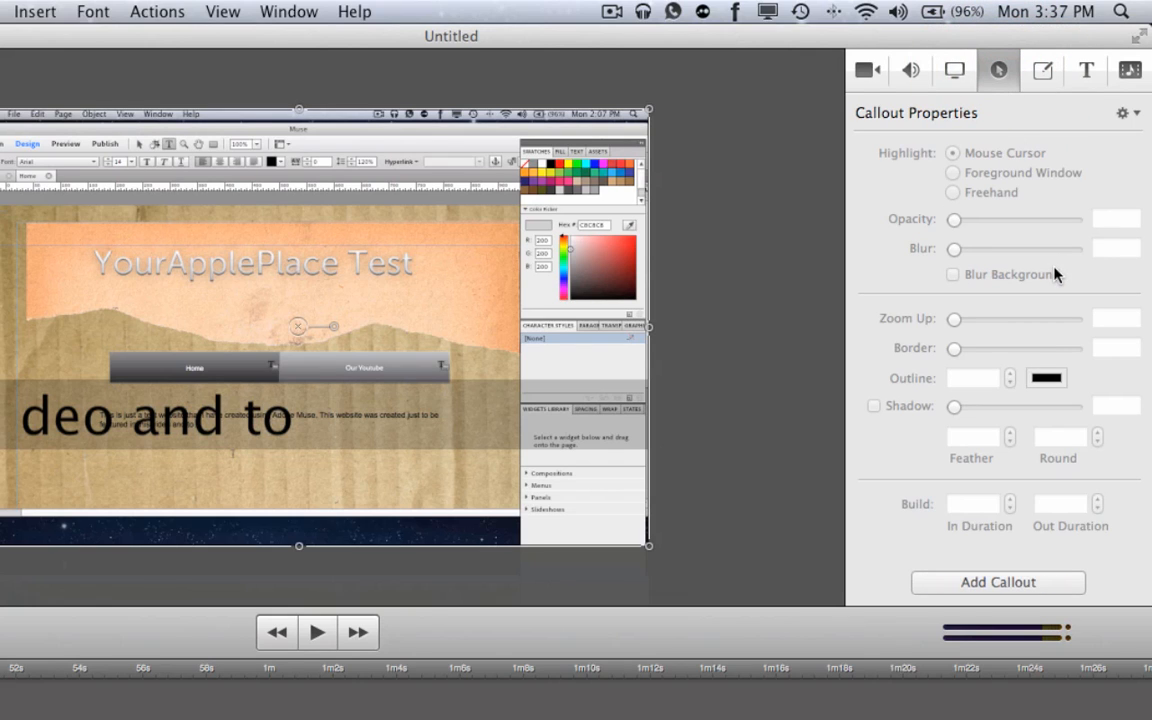
{"action": "scroll", "coordinate": [1057, 274], "scroll_direction": "up", "scroll_amount": 2}
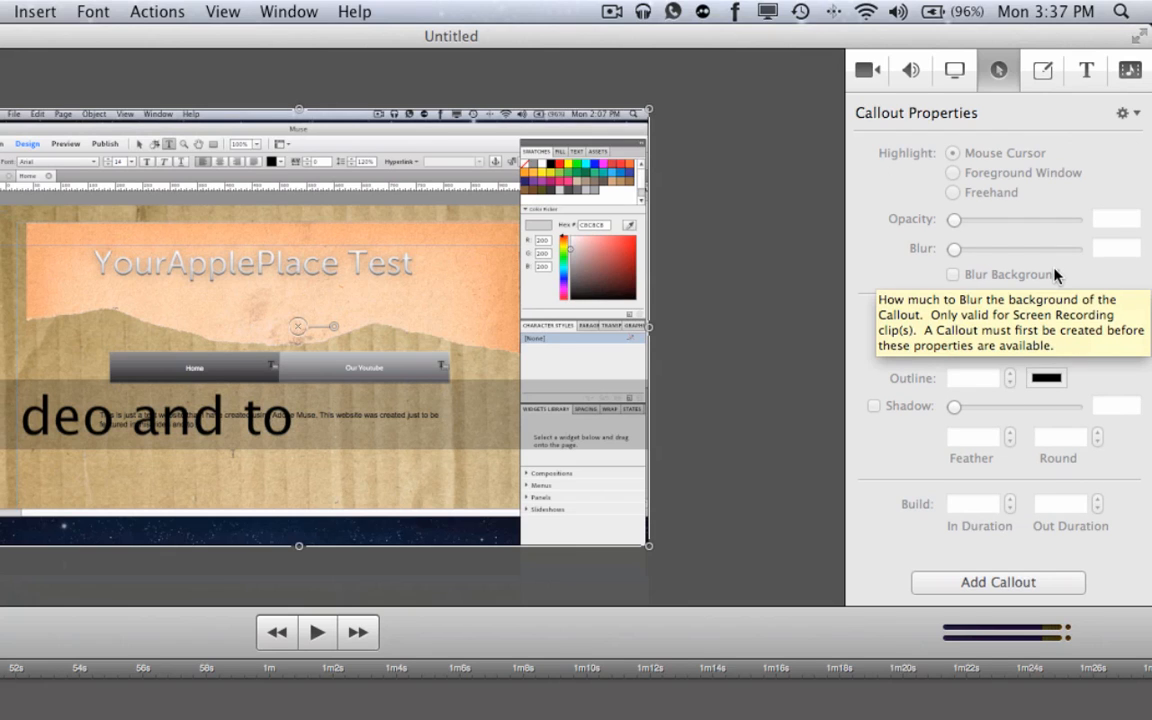
{"action": "left_click", "coordinate": [1042, 69]}
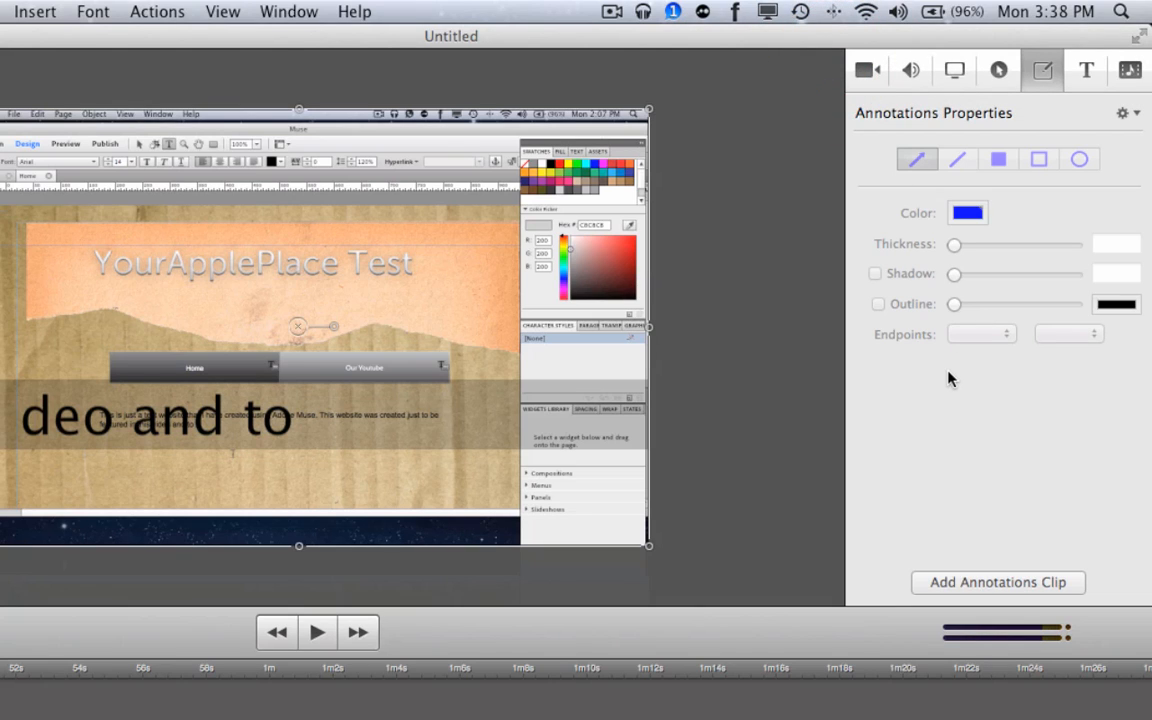
Step: Switch between the Text properties and Media panes and browse the File menu in the standard layout
{"action": "left_click", "coordinate": [1087, 69]}
{"action": "left_click", "coordinate": [1128, 70]}
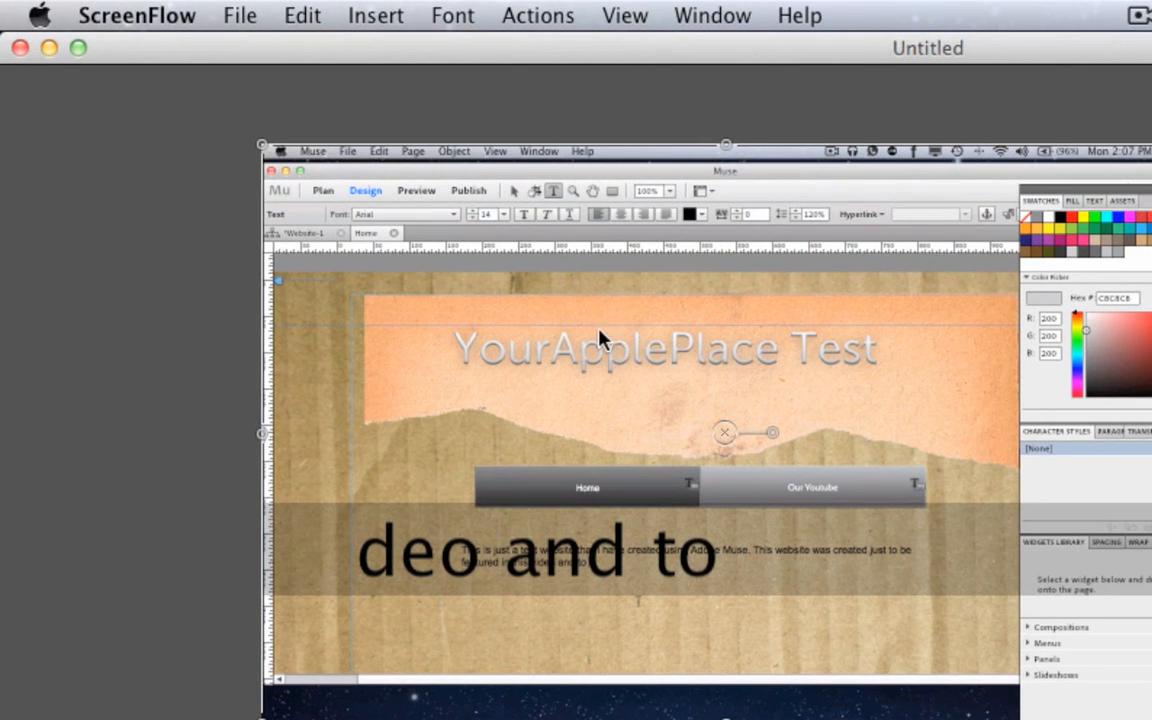
{"action": "left_click", "coordinate": [240, 15]}
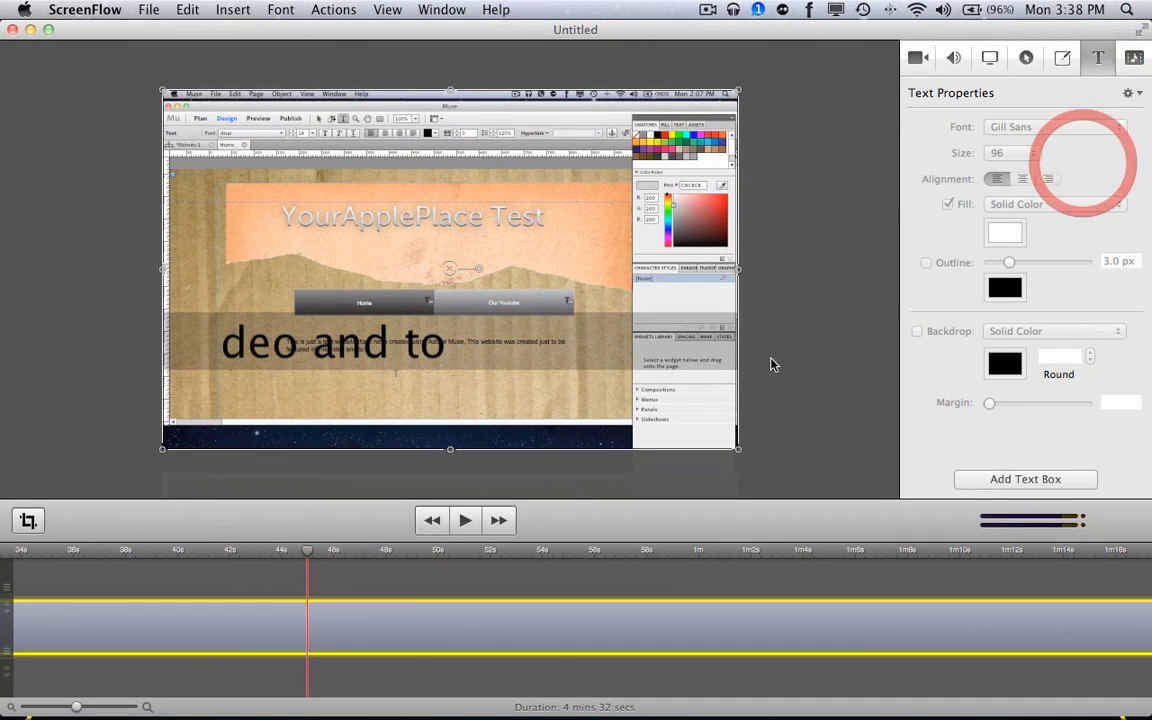
{"action": "scroll", "coordinate": [316, 627], "scroll_direction": "up", "scroll_amount": 3}
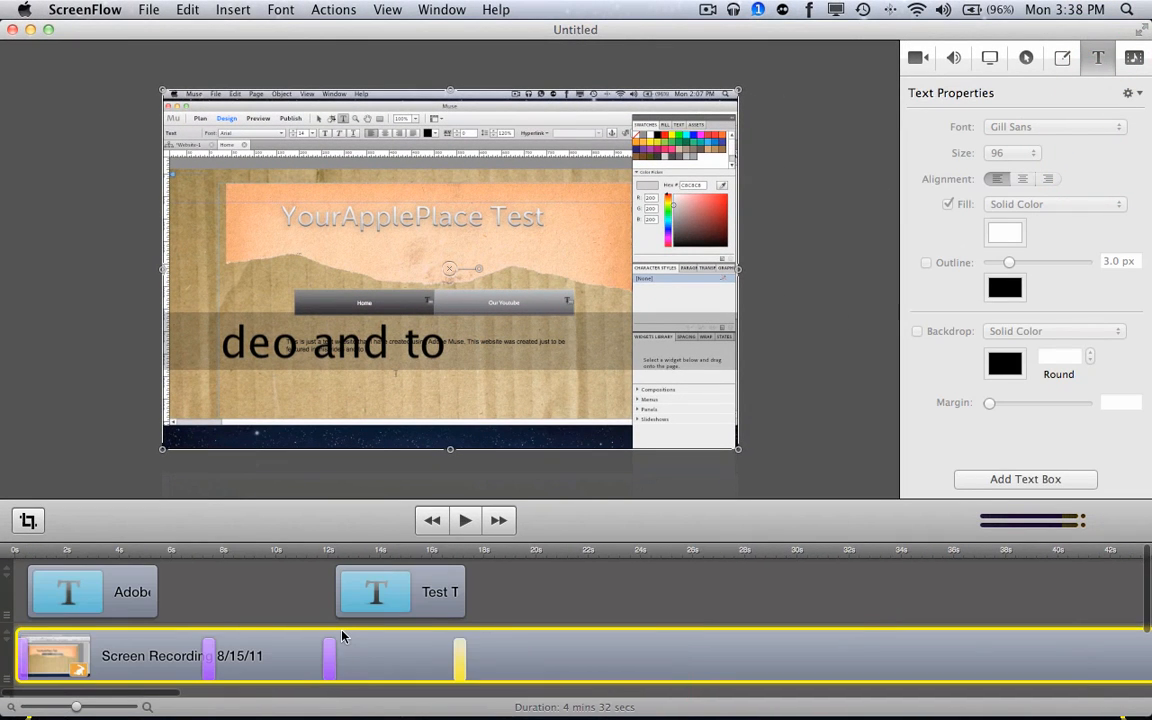
Step: Confirm the Test Text clip keeps the Gill Sans font at size 96 in white
{"action": "left_click", "coordinate": [440, 591]}
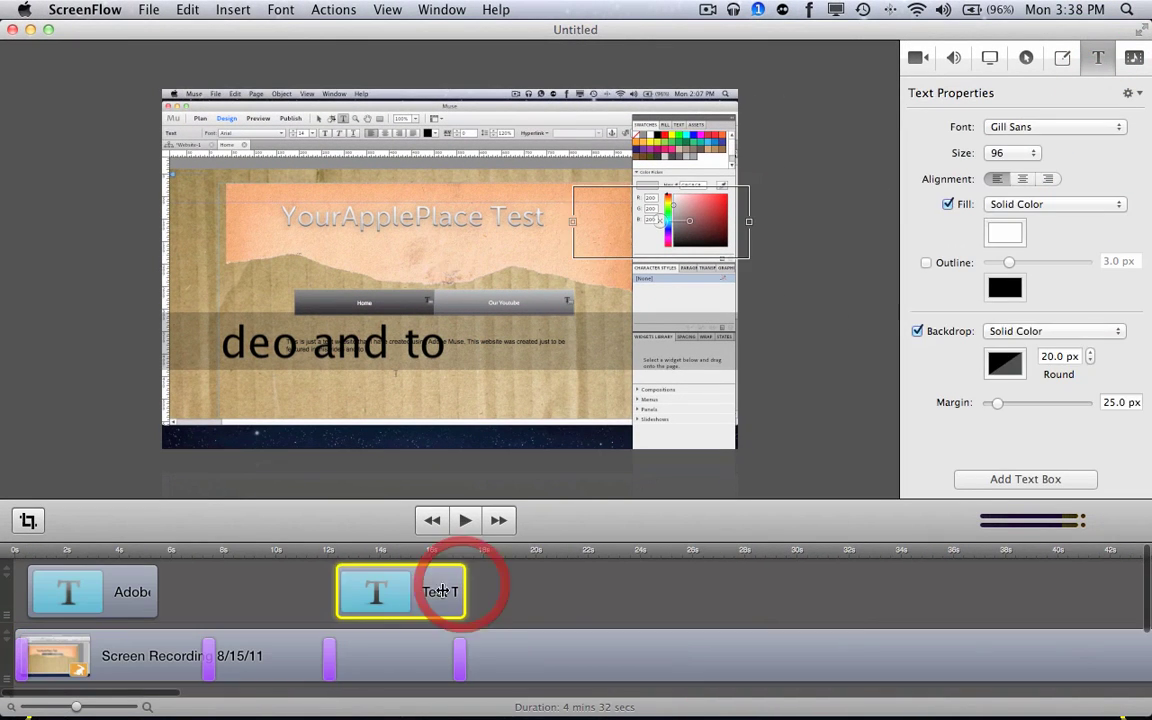
{"action": "left_click", "coordinate": [1053, 126]}
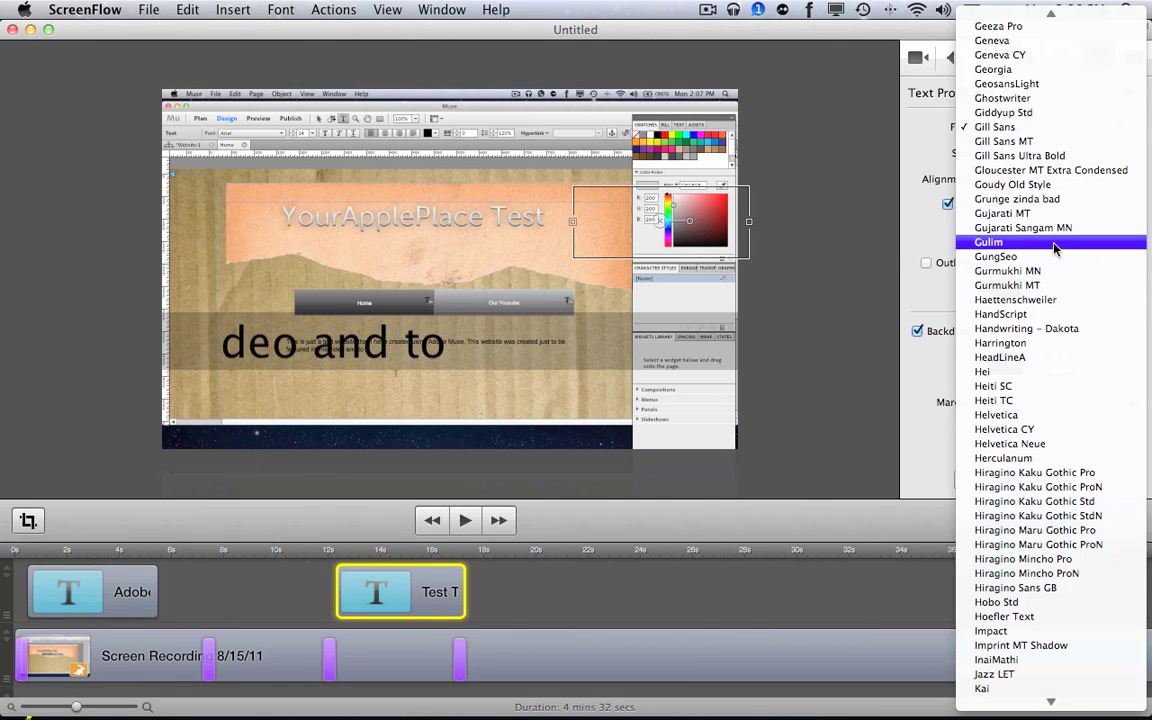
{"action": "left_click", "coordinate": [957, 368]}
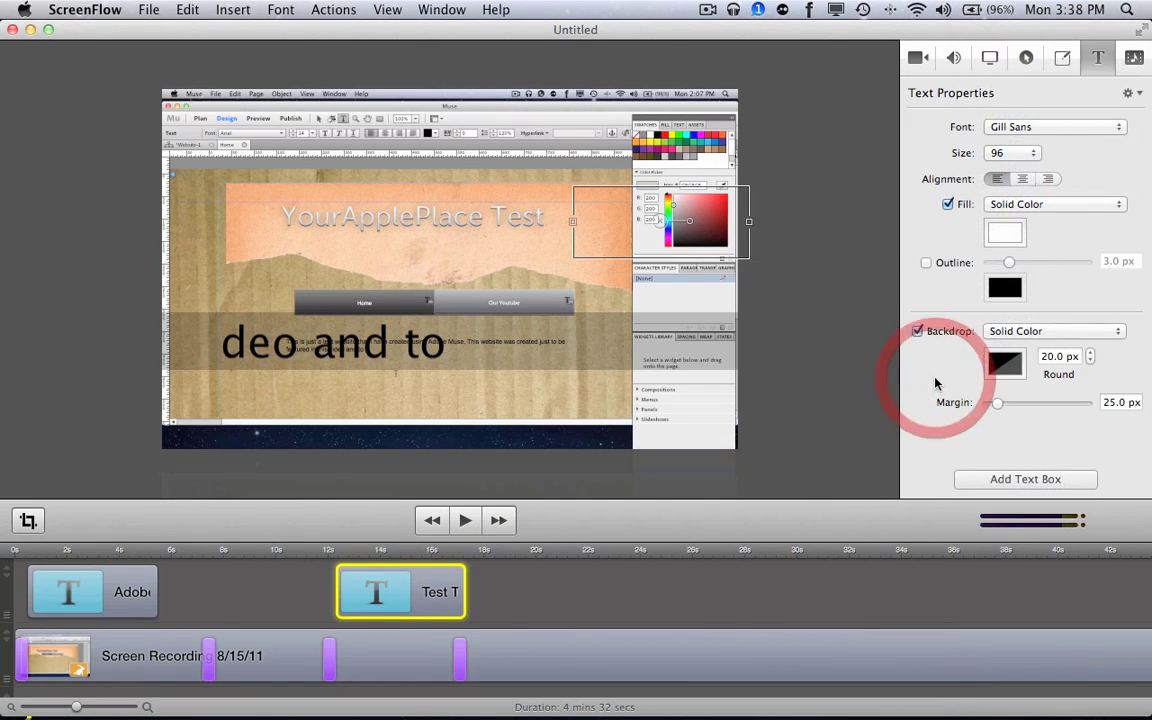
Step: Turn off the Backdrop on the Test Text clip so the white lettering sits directly over the video
{"action": "left_click", "coordinate": [432, 550]}
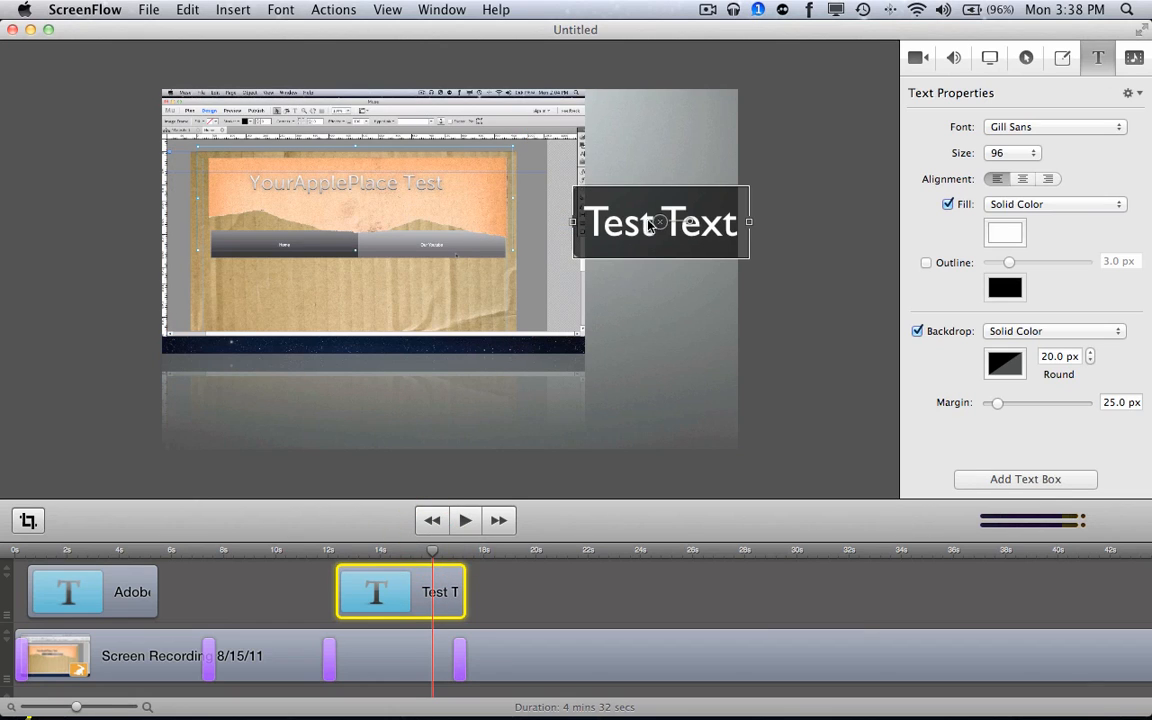
{"action": "left_click", "coordinate": [661, 321]}
{"action": "left_click", "coordinate": [390, 594]}
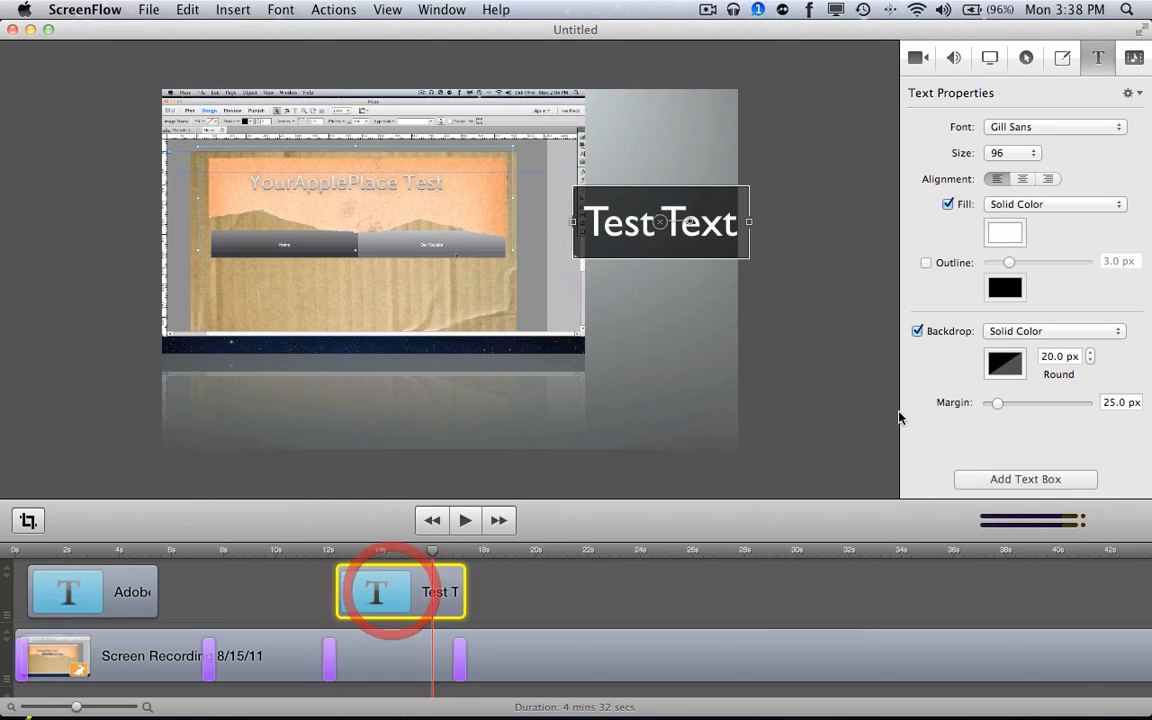
{"action": "left_click", "coordinate": [917, 331]}
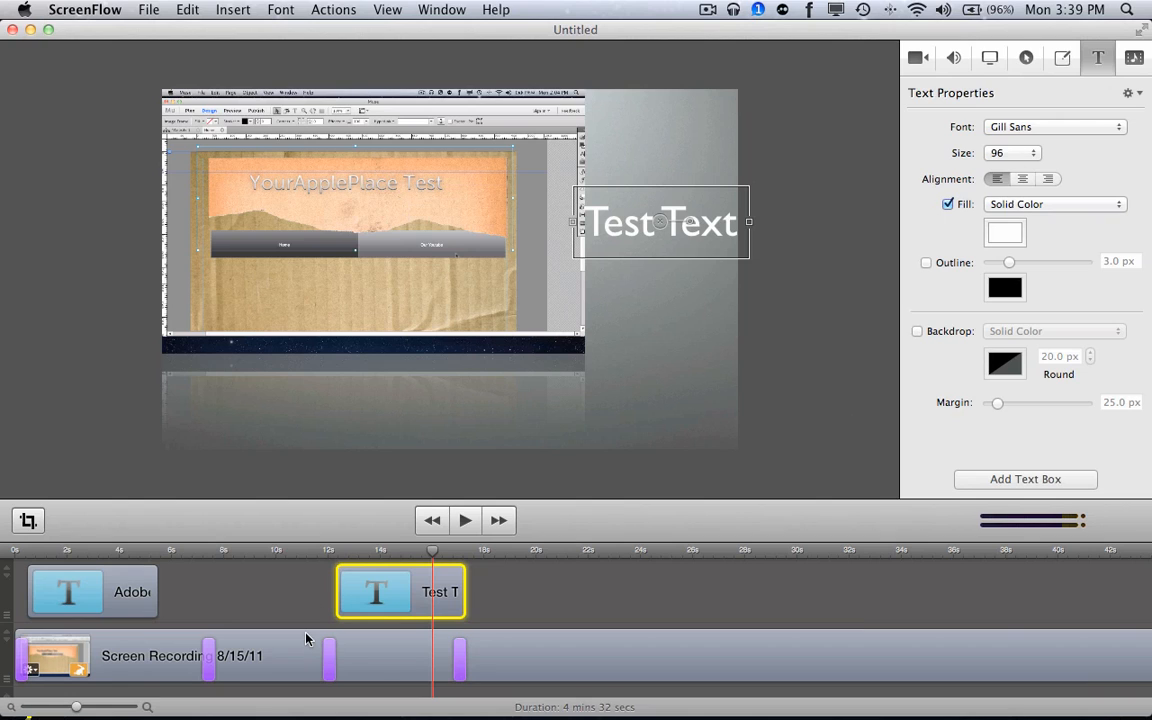
{"action": "scroll", "coordinate": [307, 638], "scroll_direction": "down", "scroll_amount": 5}
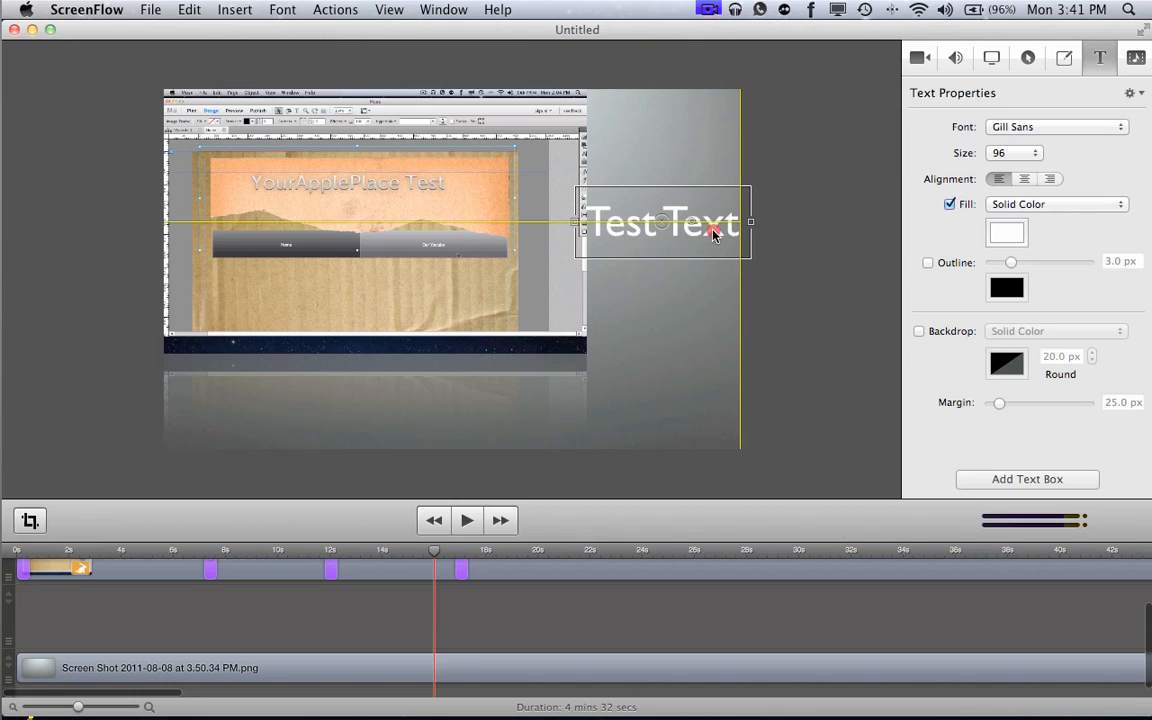
Step: Drag the Test Text box until the yellow guides snap it to the recording's right edge, then deselect it
{"action": "mouse_move", "coordinate": [690, 222]}
{"action": "left_mouse_down"}
{"action": "mouse_move", "coordinate": [707, 262]}
{"action": "mouse_move", "coordinate": [715, 210]}
{"action": "left_mouse_up"}
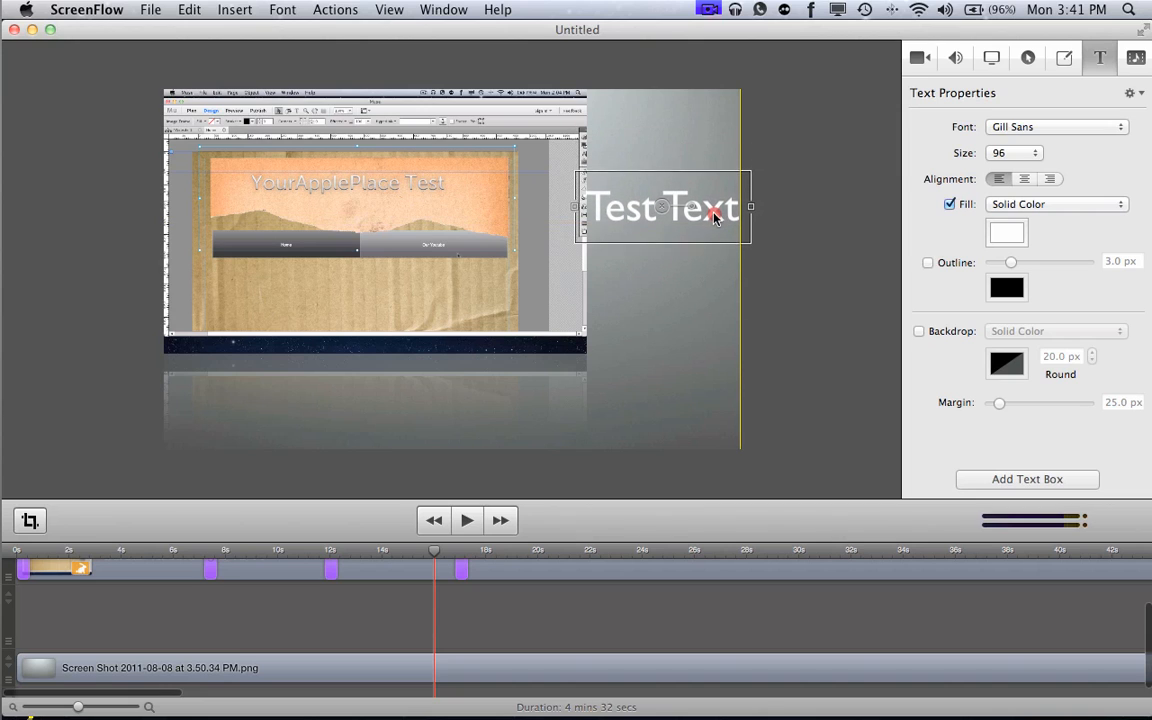
{"action": "mouse_move", "coordinate": [715, 210]}
{"action": "left_mouse_down"}
{"action": "mouse_move", "coordinate": [712, 274]}
{"action": "mouse_move", "coordinate": [718, 228]}
{"action": "left_mouse_up"}
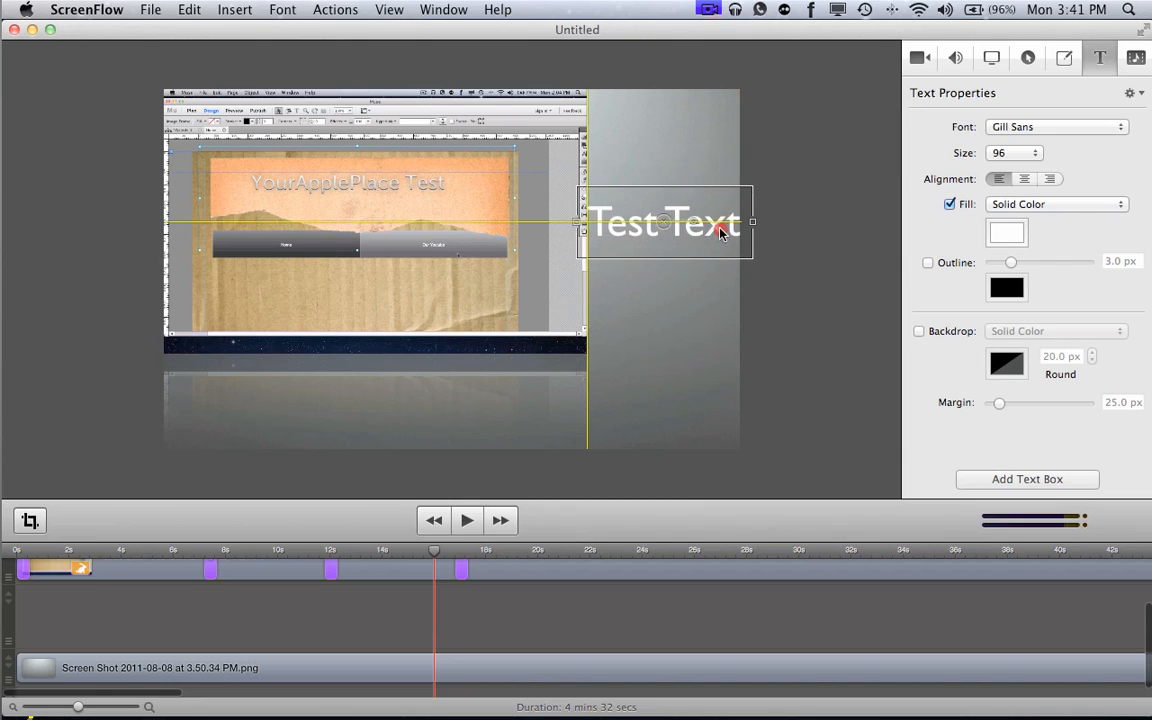
{"action": "left_click", "coordinate": [819, 230]}
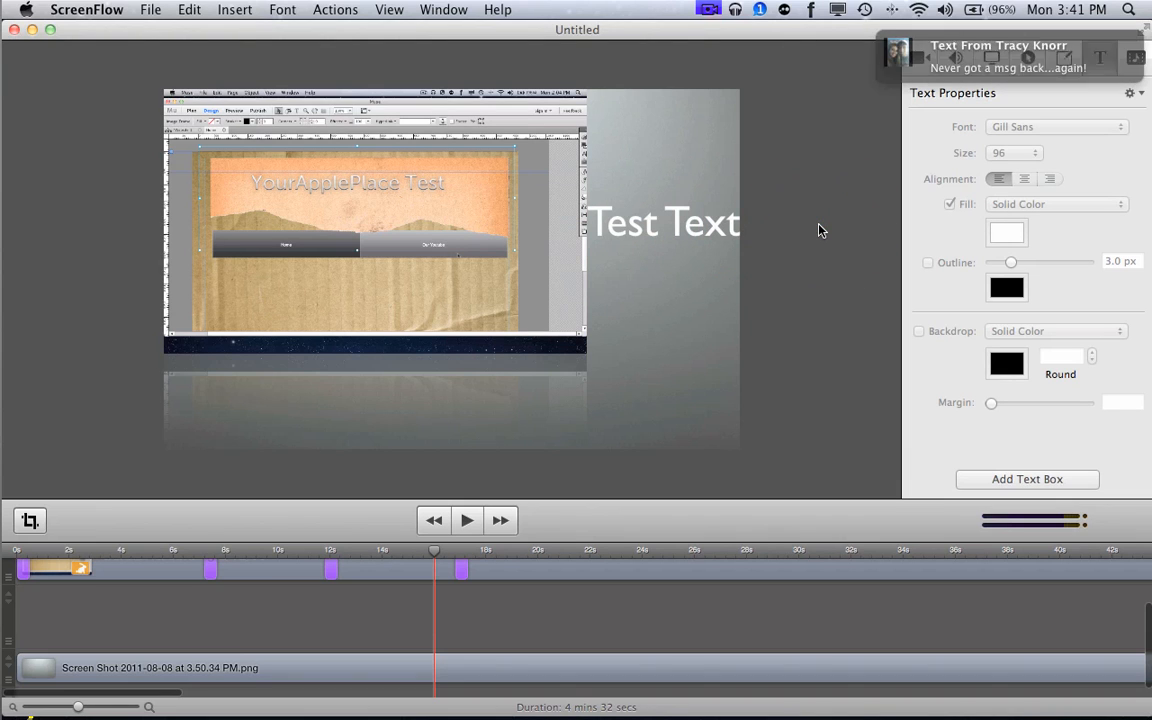
{"action": "left_click", "coordinate": [858, 46]}
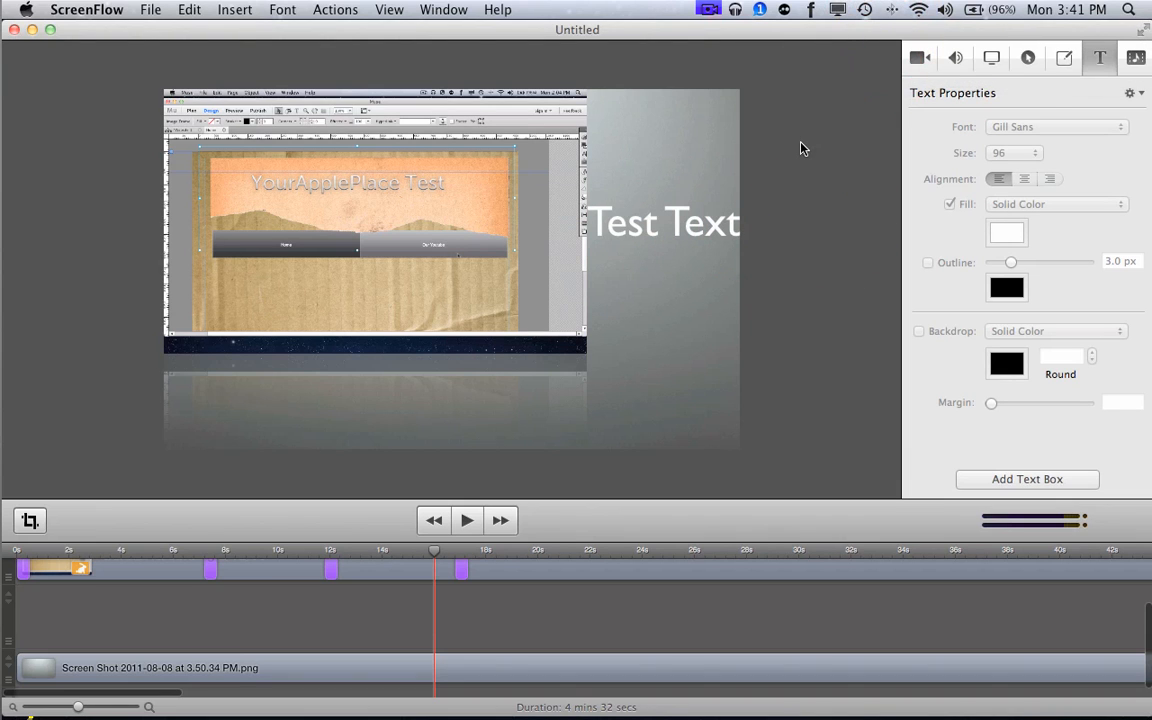